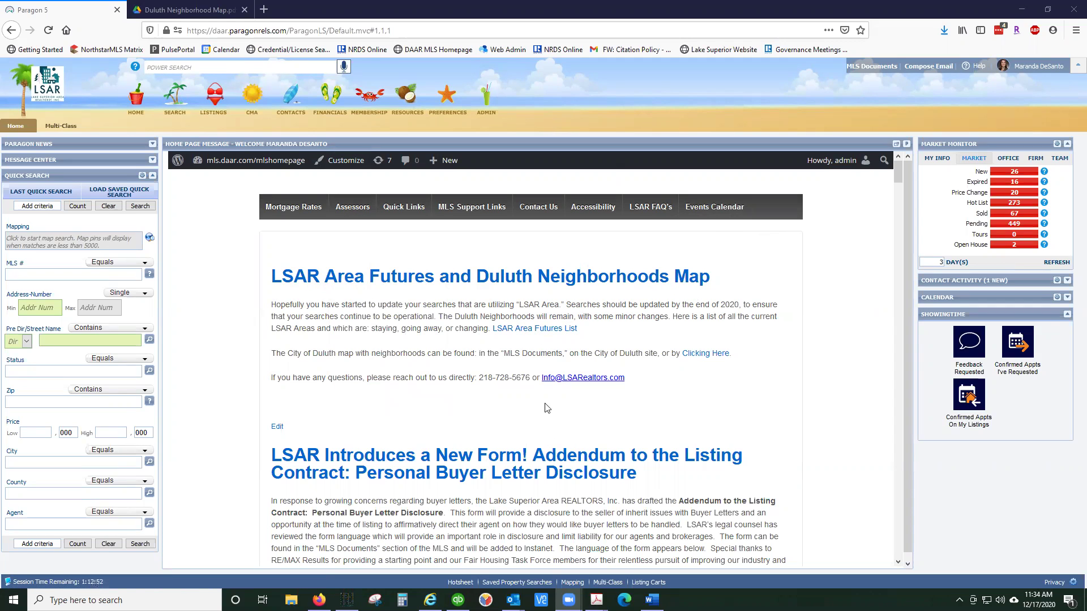
# - Open the LSAR Area Futures List linked in the home page message and skim its current areas, future areas and summary changes
pyautogui.click(550, 330)
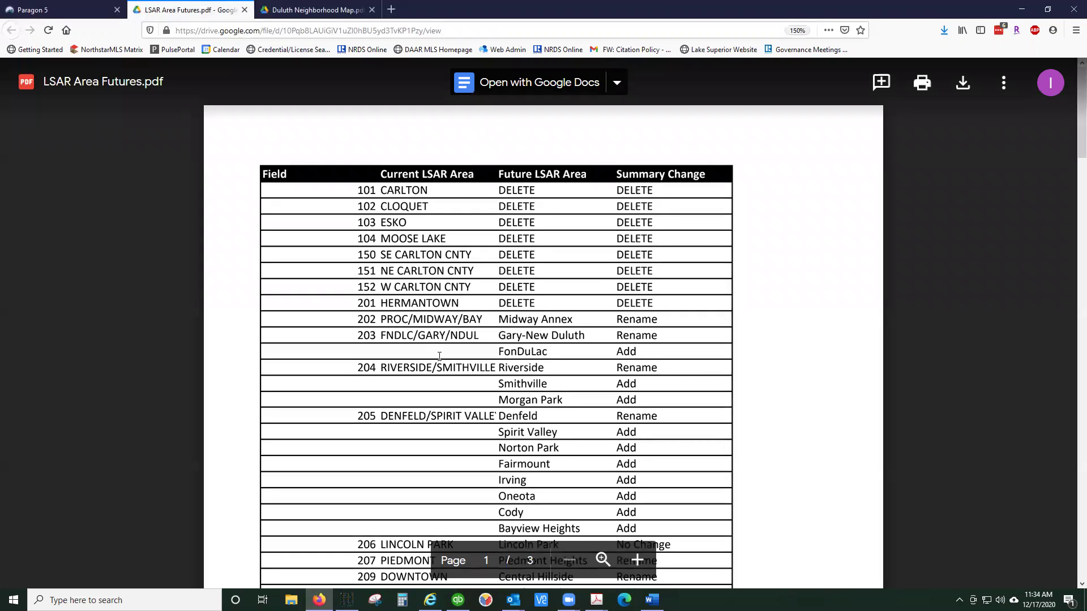
pyautogui.scroll(-20, 439, 356)
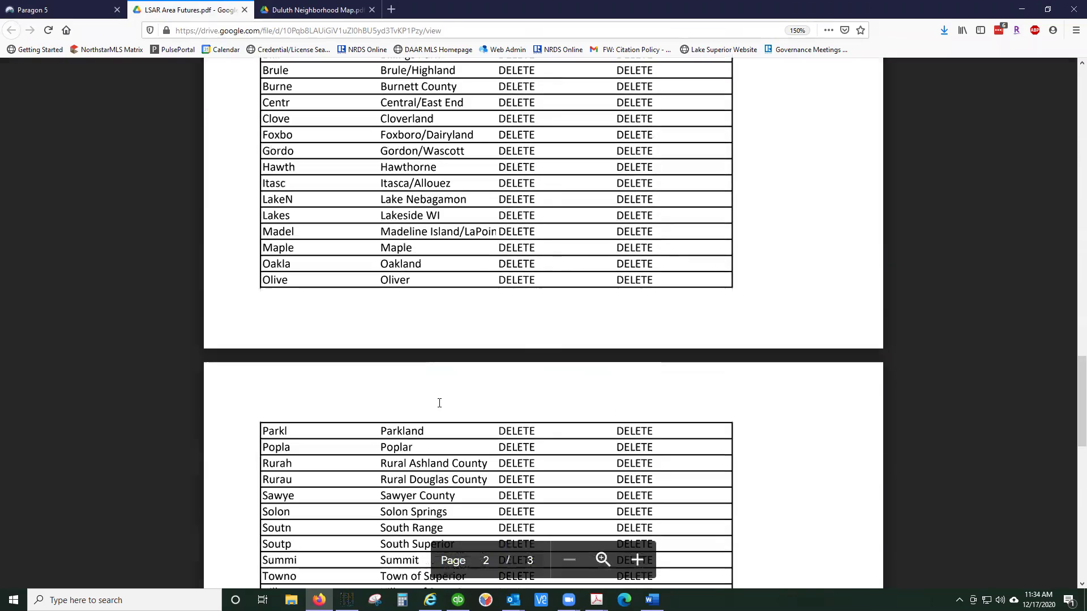
pyautogui.scroll(-5, 440, 402)
pyautogui.scroll(15, 437, 417)
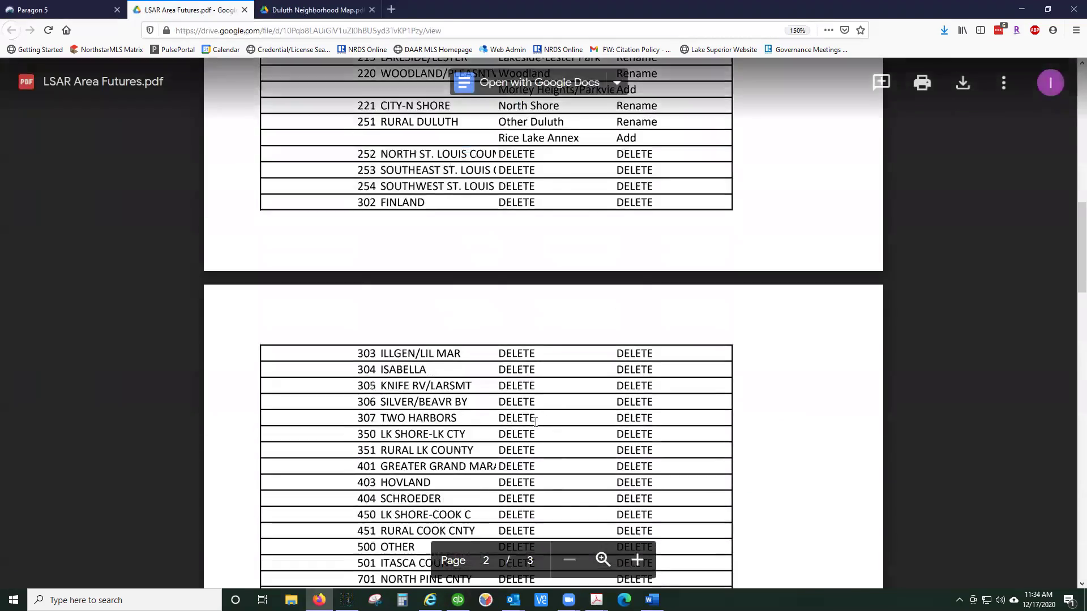
pyautogui.scroll(12, 535, 421)
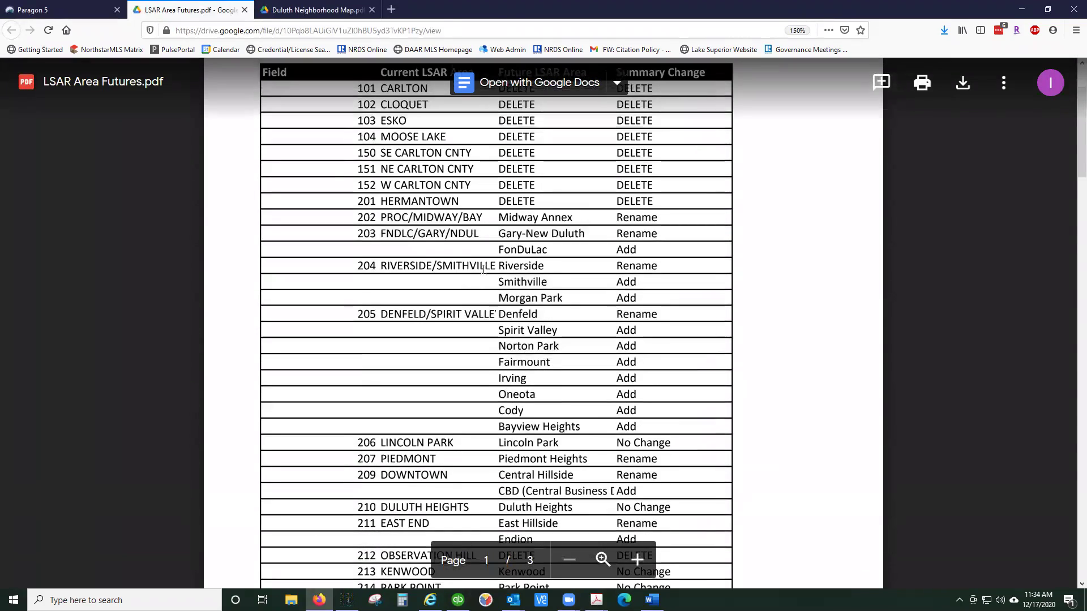
pyautogui.scroll(3, 492, 254)
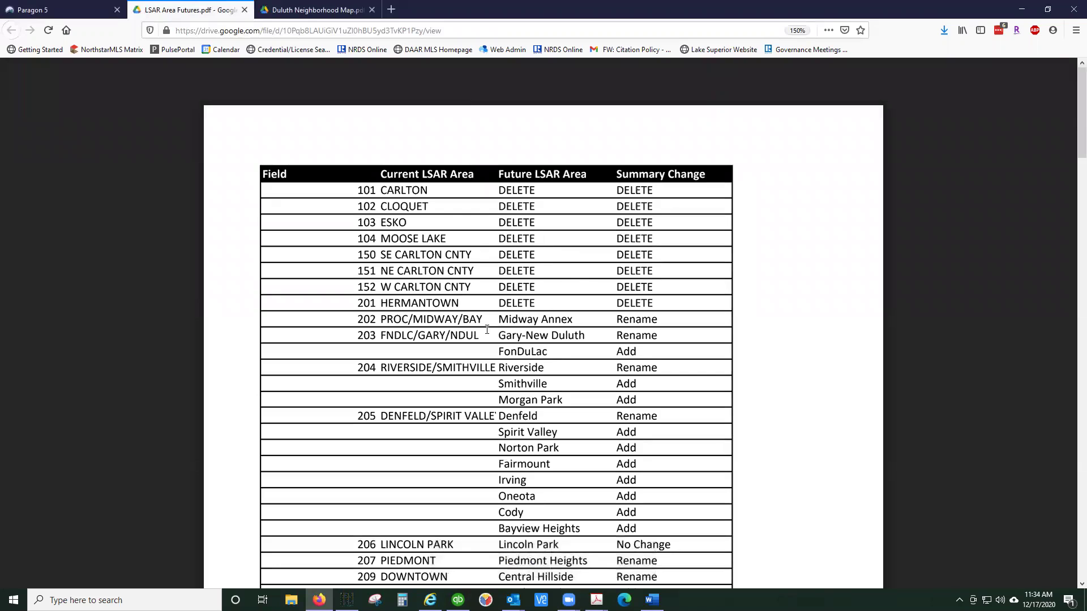
pyautogui.scroll(-3, 429, 327)
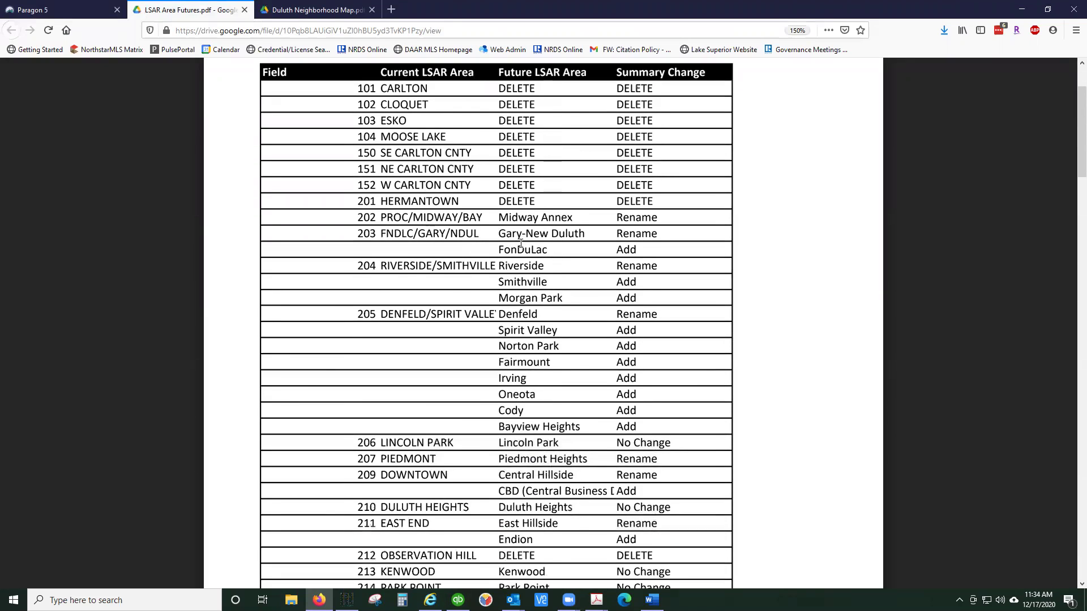
# - Highlight the table rows for areas 202 to 204, and the PROC/MIDWAY/BAY row alone, to examine their future names
pyautogui.moveTo(385, 215); pyautogui.dragTo(664, 336)
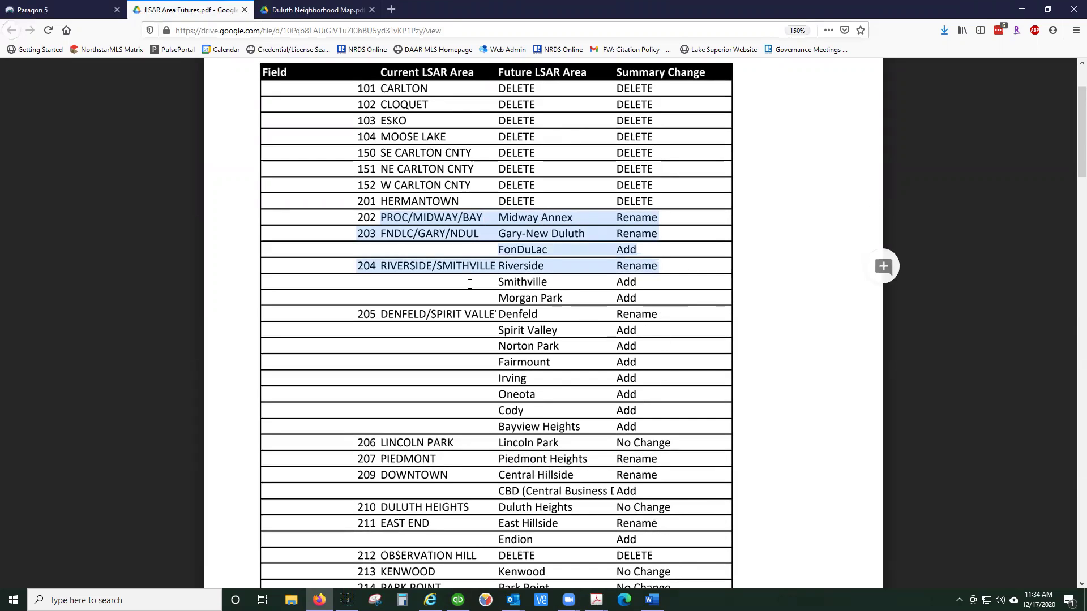
pyautogui.click(556, 285)
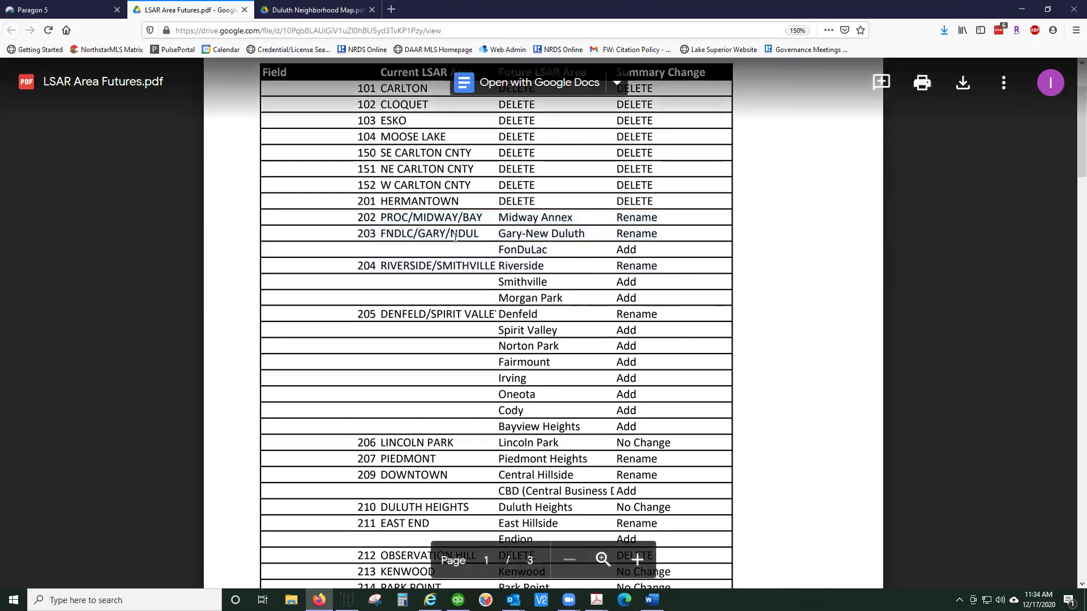
pyautogui.moveTo(387, 220); pyautogui.dragTo(661, 217)
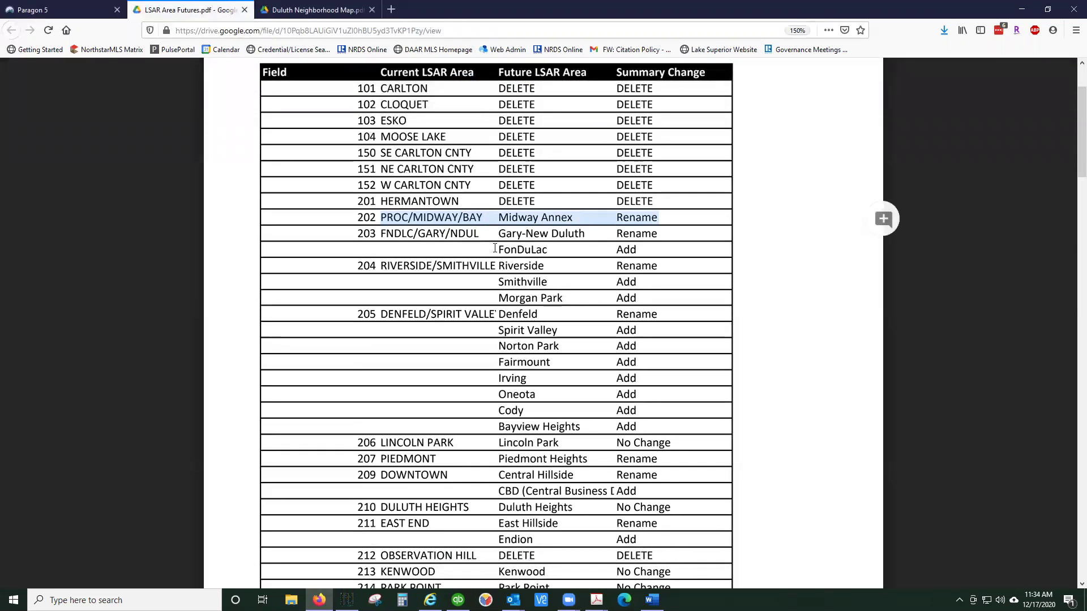
pyautogui.click(495, 249)
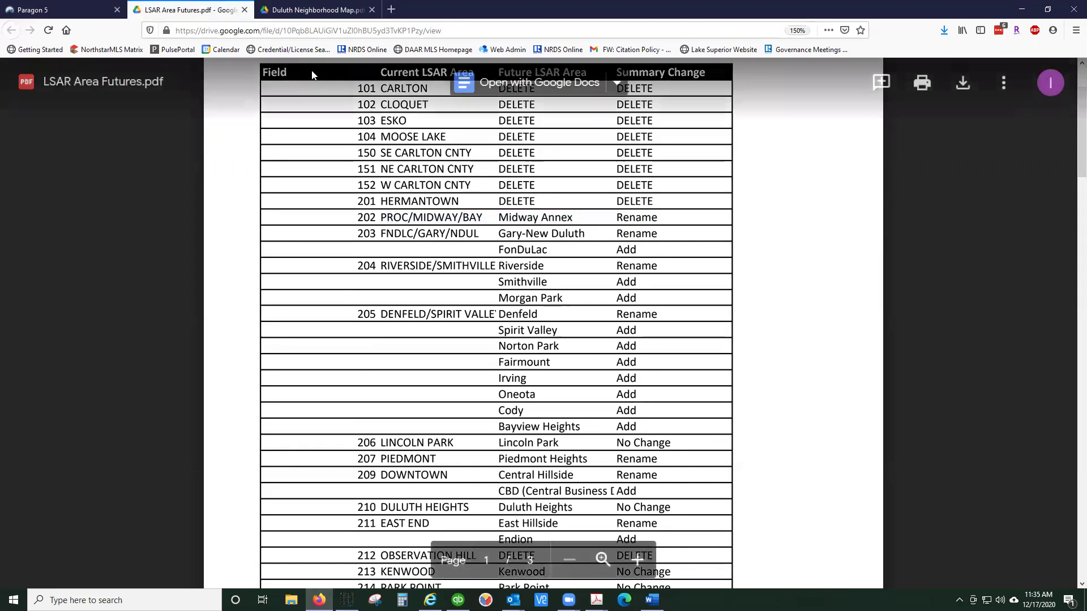
# - View the Duluth Neighborhood Map, and examine the LSAR Area Futures list for areas being deleted, renamed or added
pyautogui.click(328, 11)
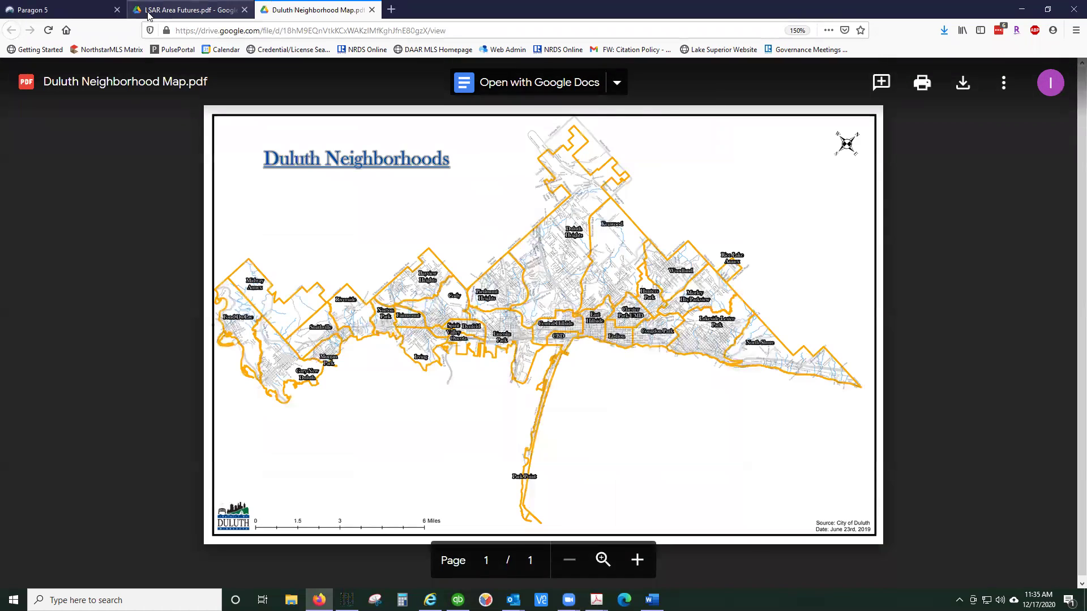
pyautogui.click(186, 10)
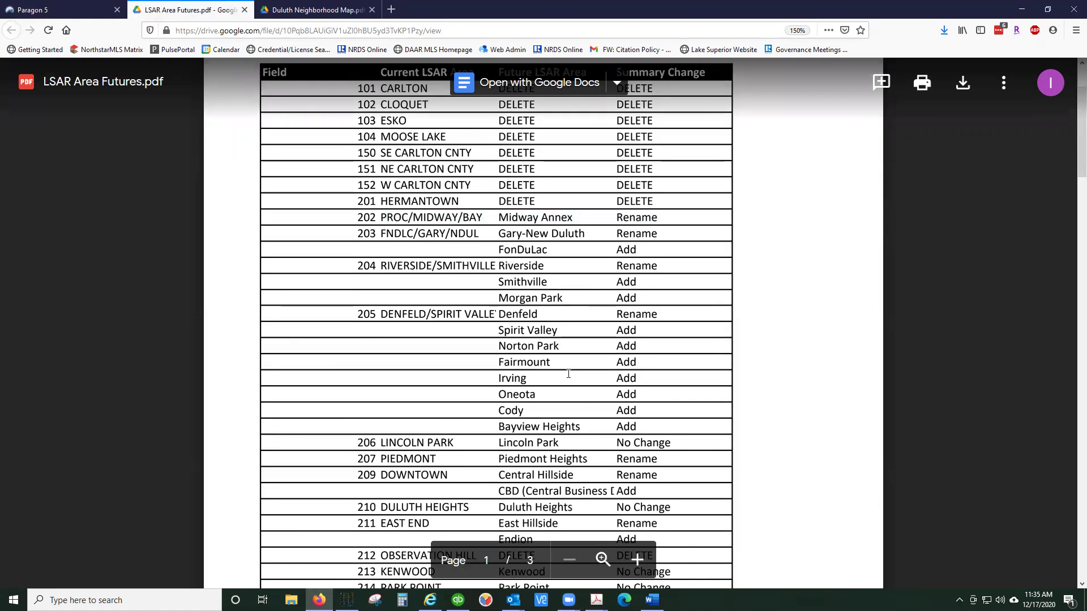
pyautogui.scroll(-15, 568, 374)
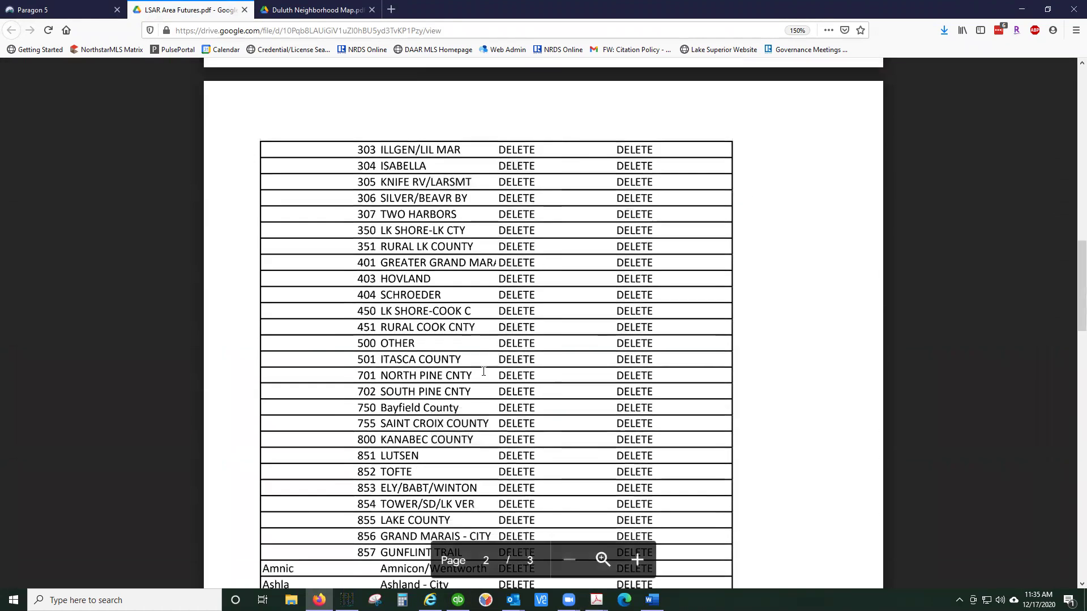
pyautogui.scroll(-9, 603, 345)
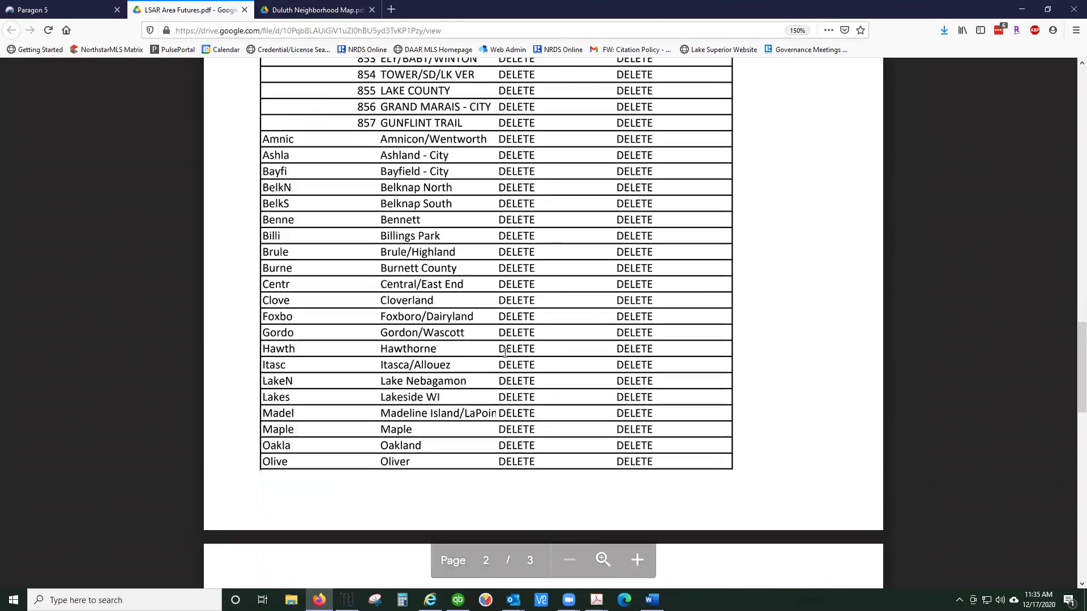
pyautogui.scroll(-7, 599, 368)
pyautogui.scroll(20, 595, 395)
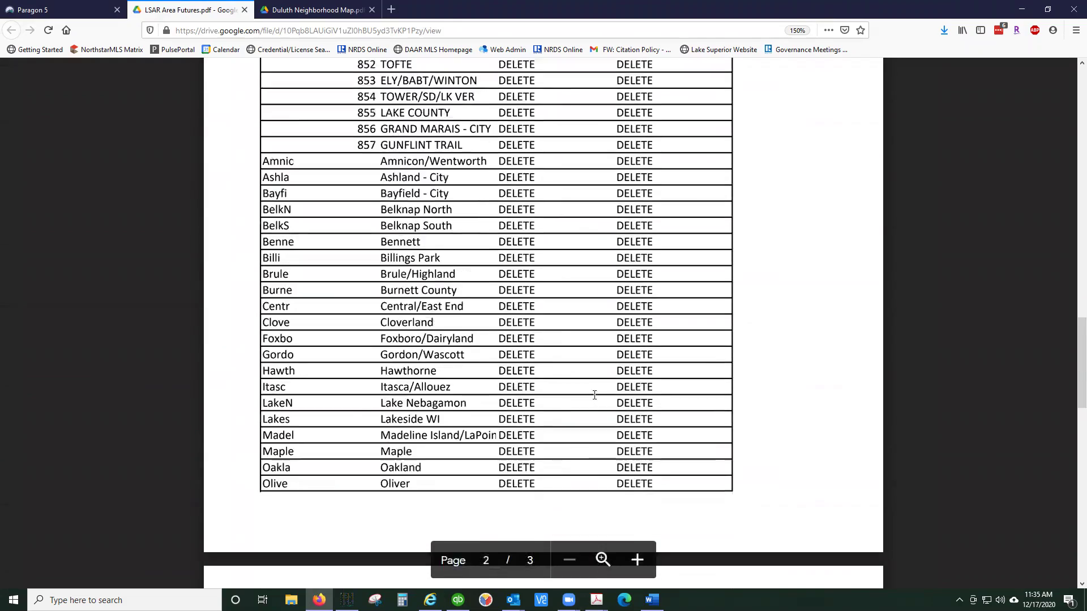
pyautogui.scroll(10, 594, 395)
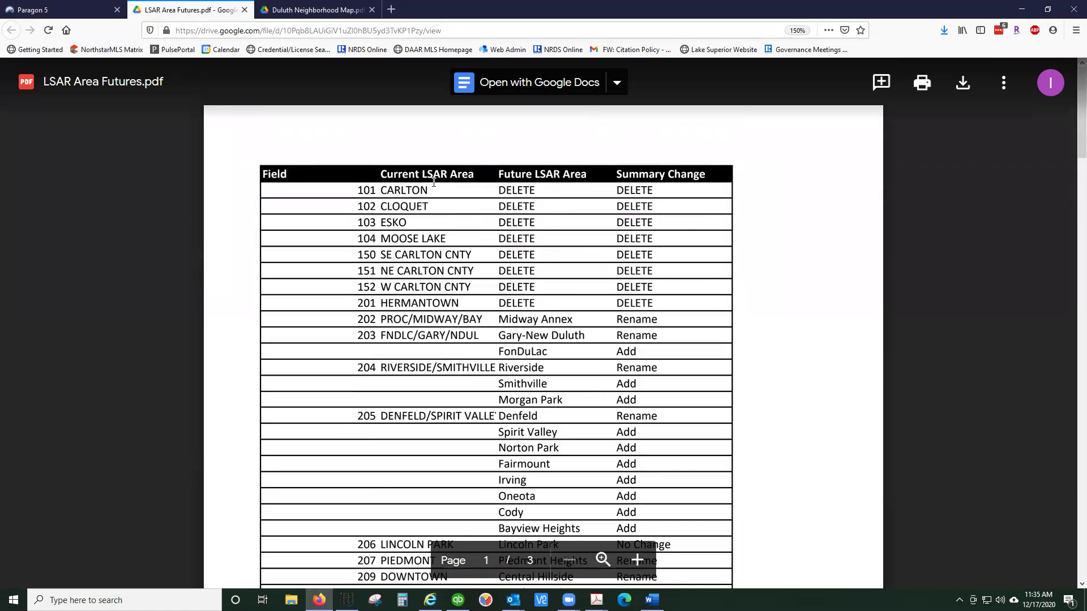
pyautogui.moveTo(426, 174); pyautogui.dragTo(473, 174)
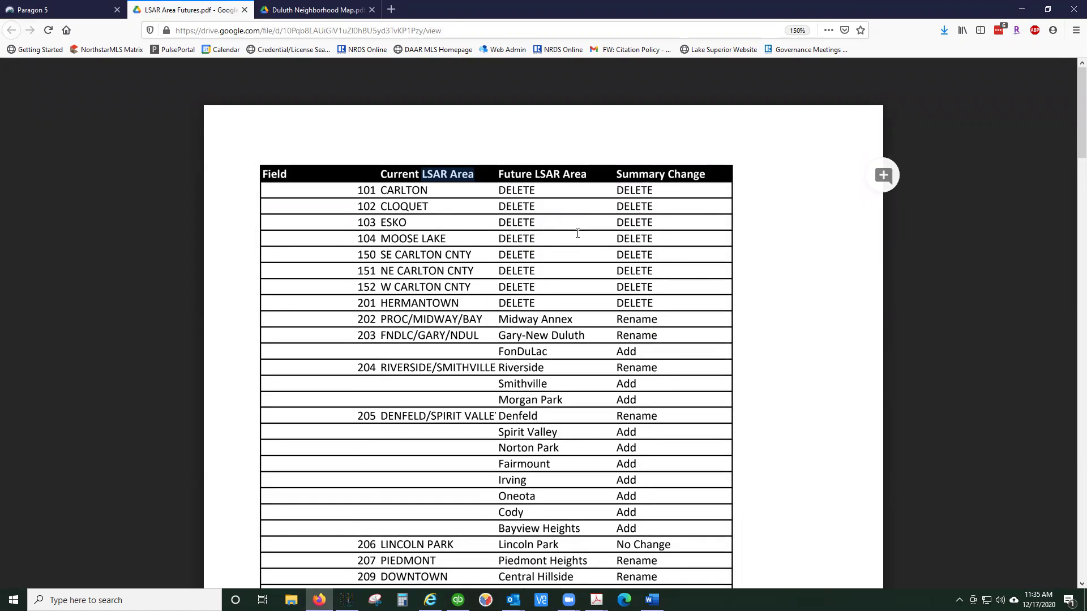
pyautogui.scroll(-3, 562, 370)
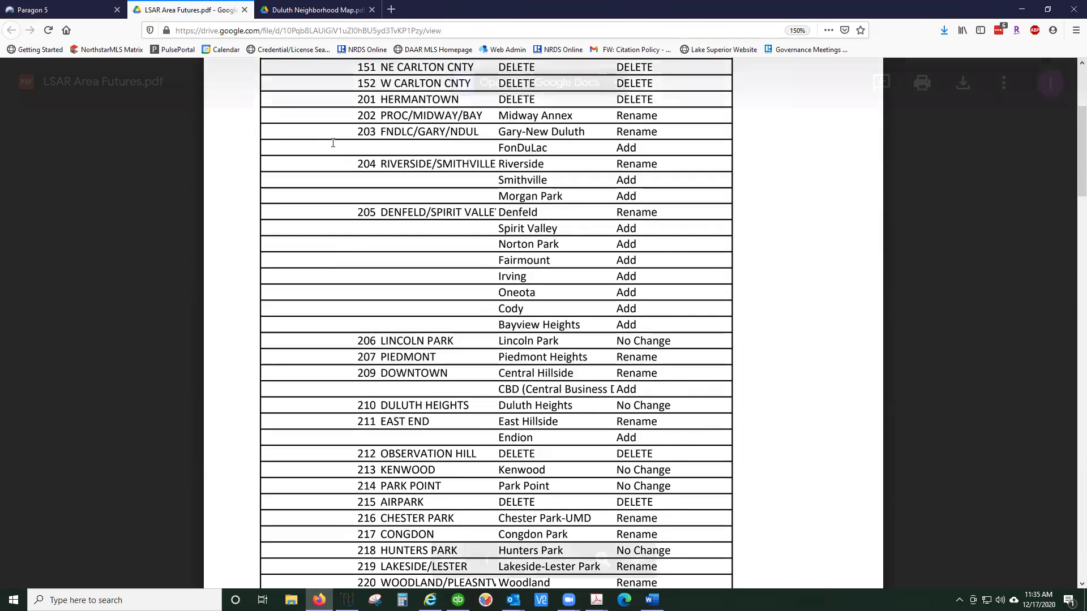
# - Switch back to Paragon 5 and start a new Single Family property search
pyautogui.click(64, 15)
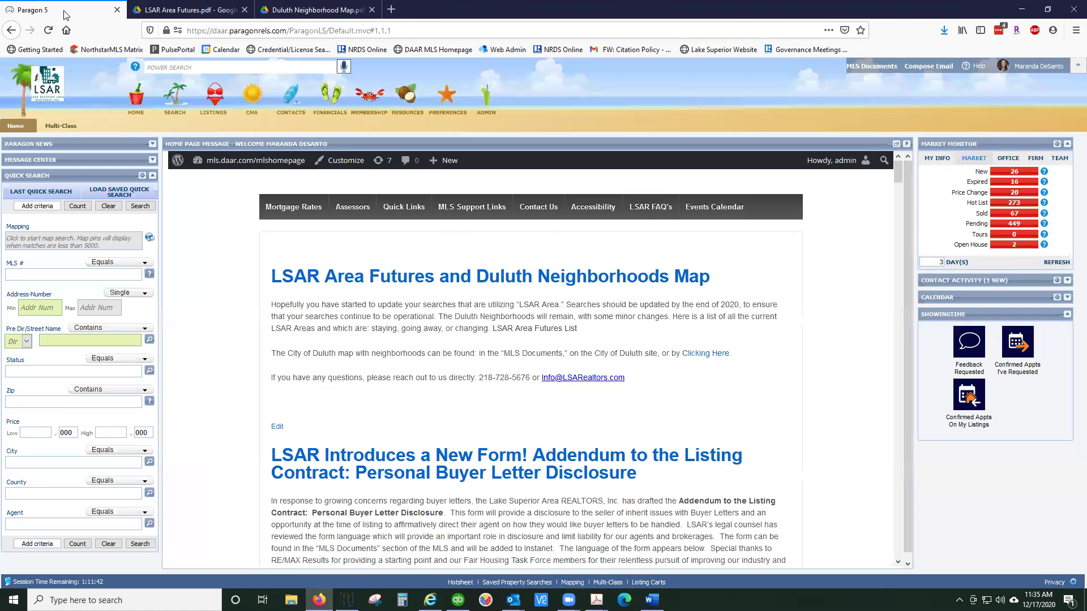
pyautogui.click(178, 102)
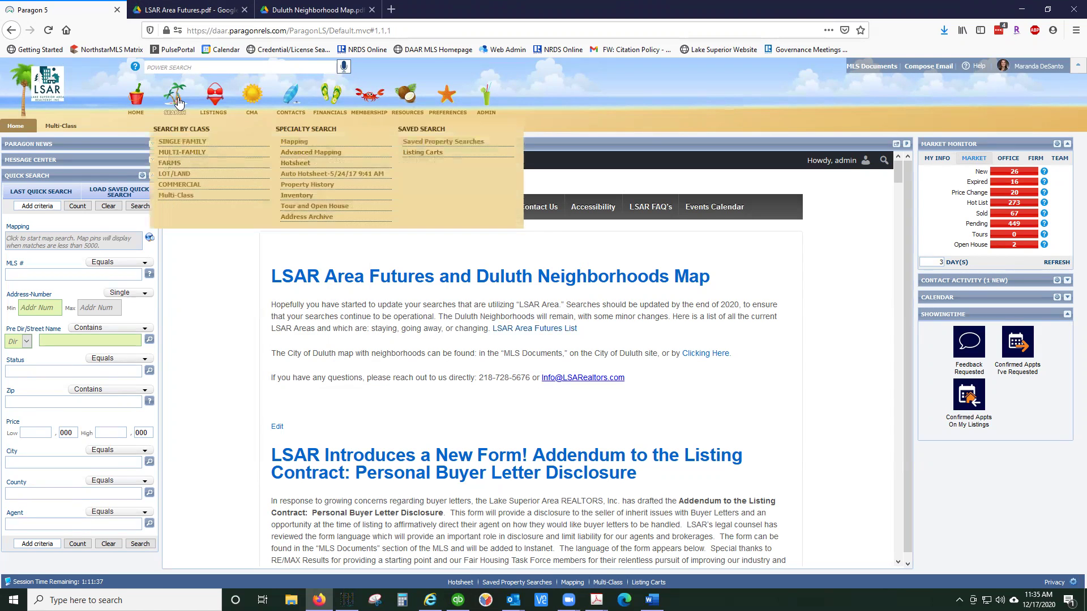
pyautogui.click(188, 142)
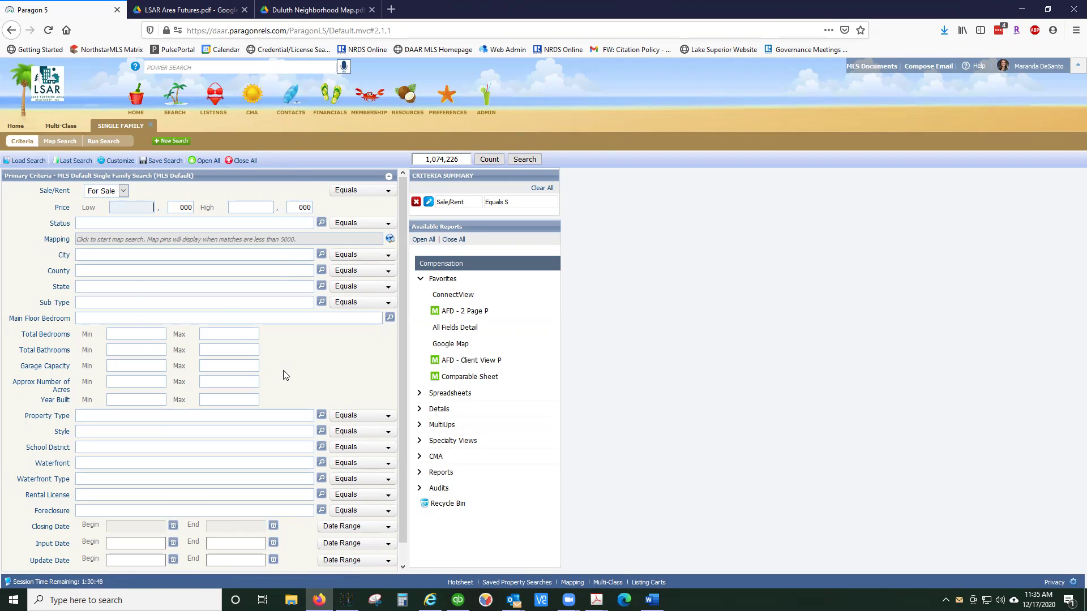
# - Set the City criterion of the single family search to Duluth (C0219)
pyautogui.click(125, 255)
pyautogui.moveTo(55, 258); pyautogui.dragTo(86, 255)
pyautogui.scroll(-1, 274, 448)
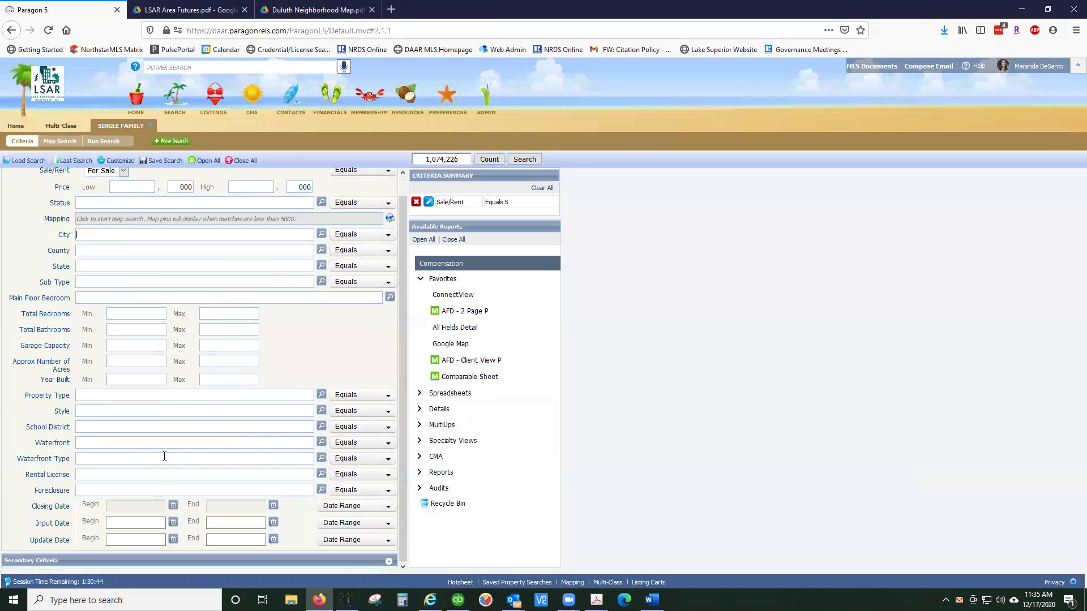
pyautogui.scroll(1, 224, 326)
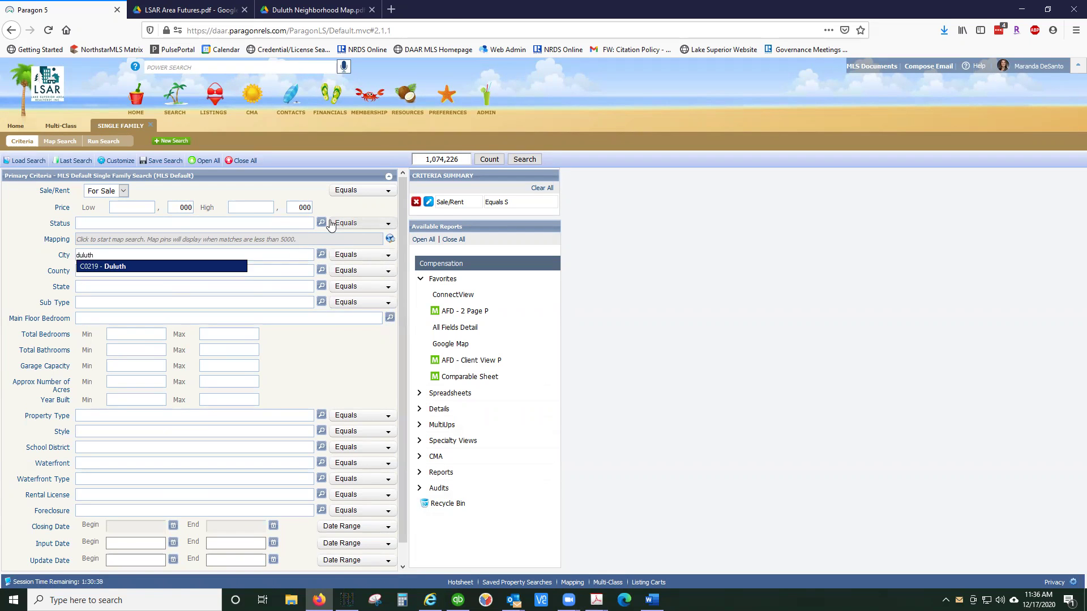
pyautogui.press('Return')
# - Open the LSAR Area lookup of the single family search and examine the areas offered for Duluth
pyautogui.scroll(-1, 262, 383)
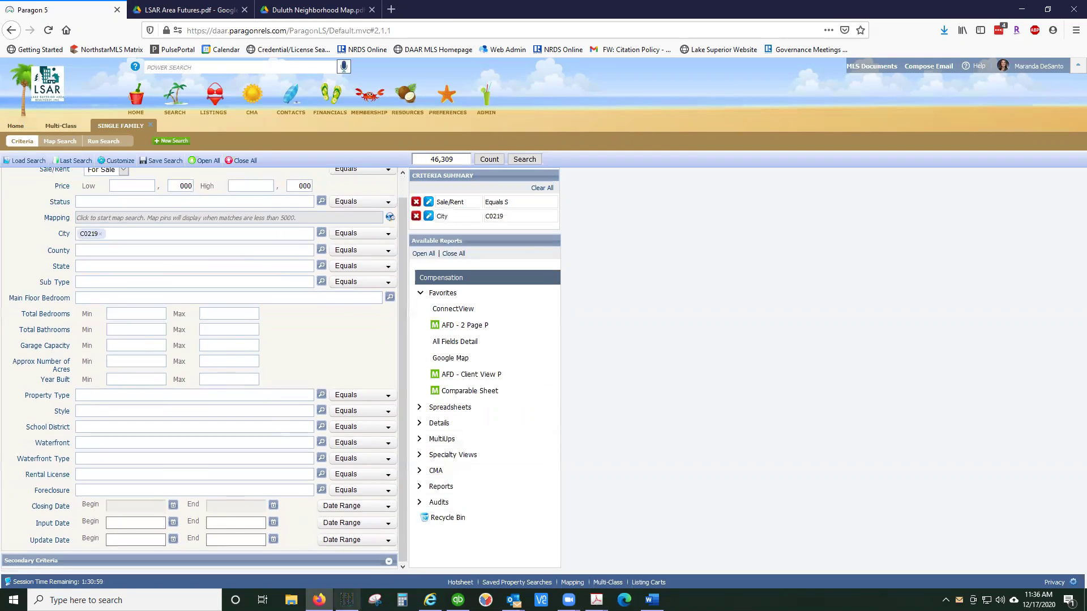
pyautogui.scroll(-4, 268, 424)
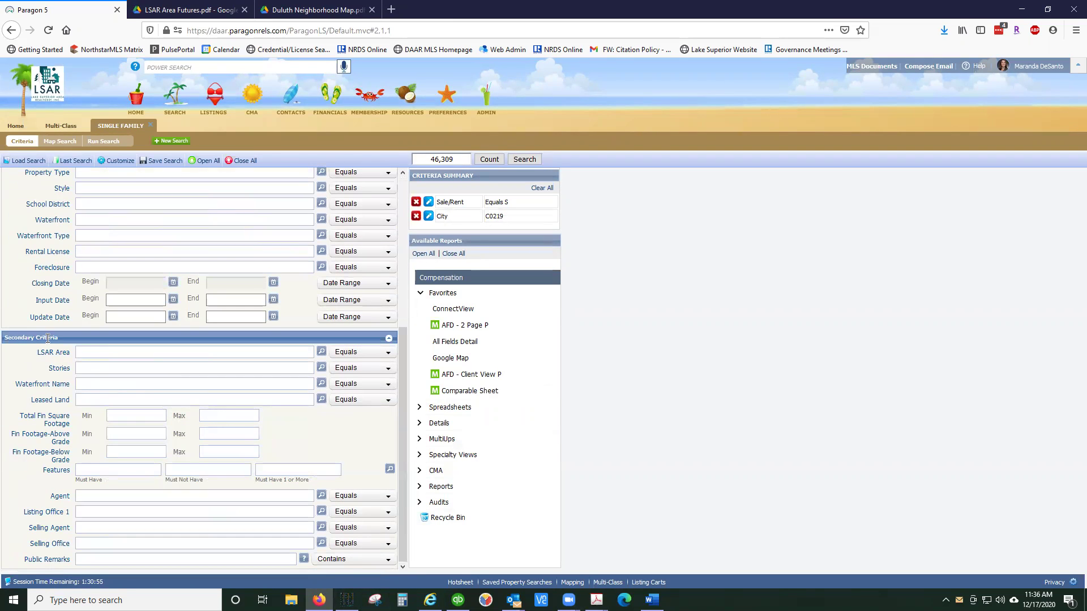
pyautogui.click(321, 351)
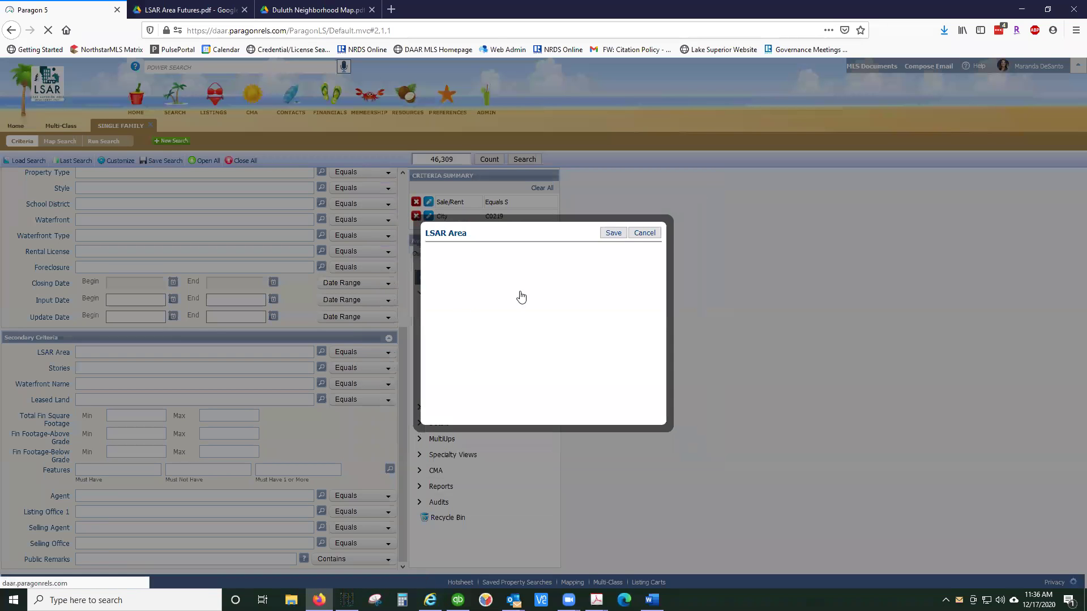
pyautogui.scroll(-4, 552, 314)
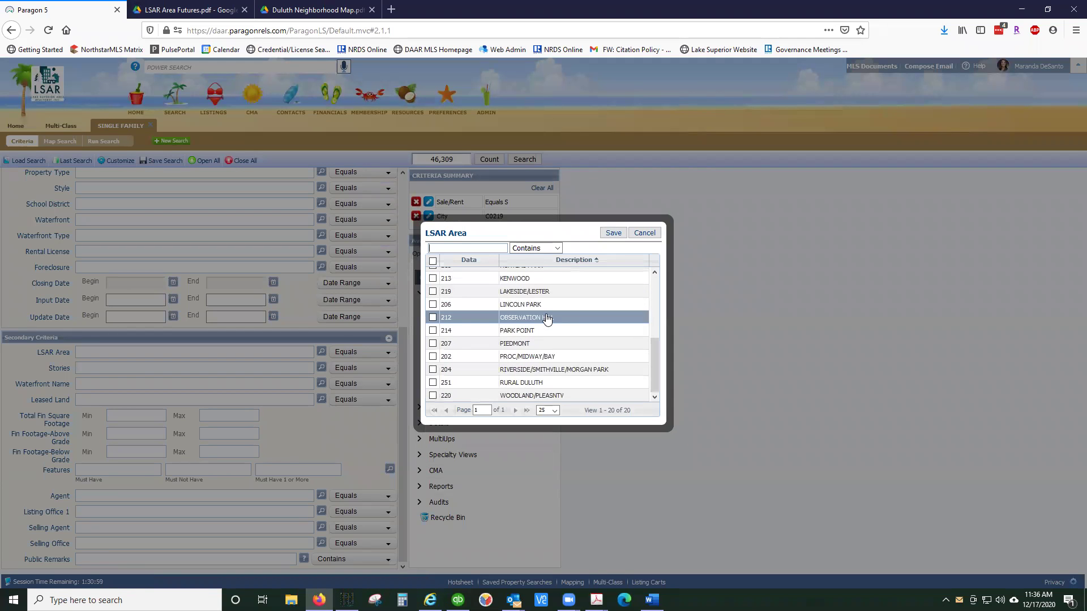
pyautogui.scroll(4, 569, 351)
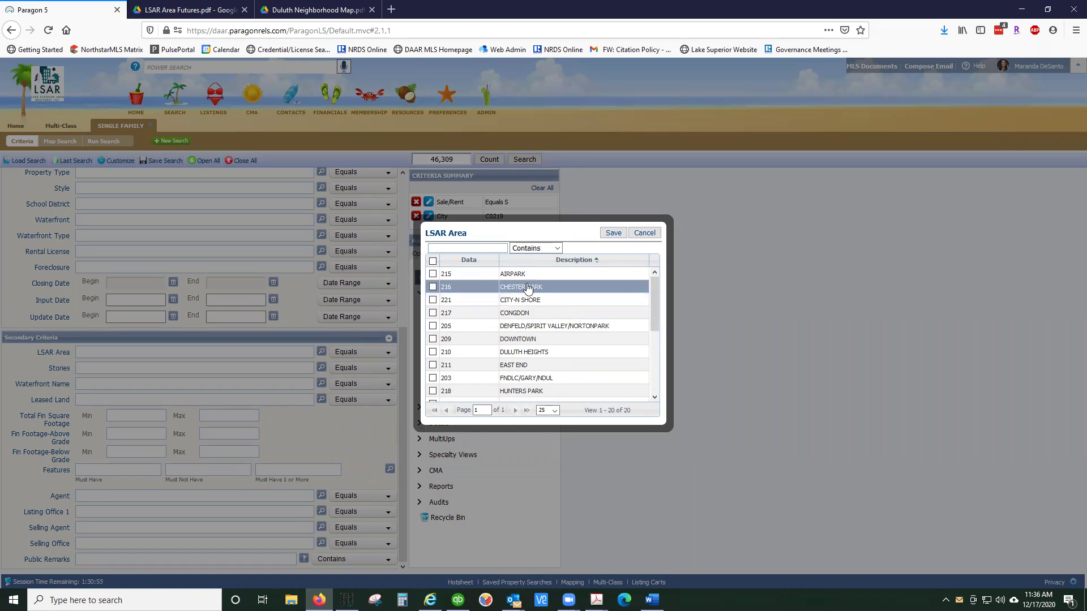
pyautogui.scroll(-5, 576, 338)
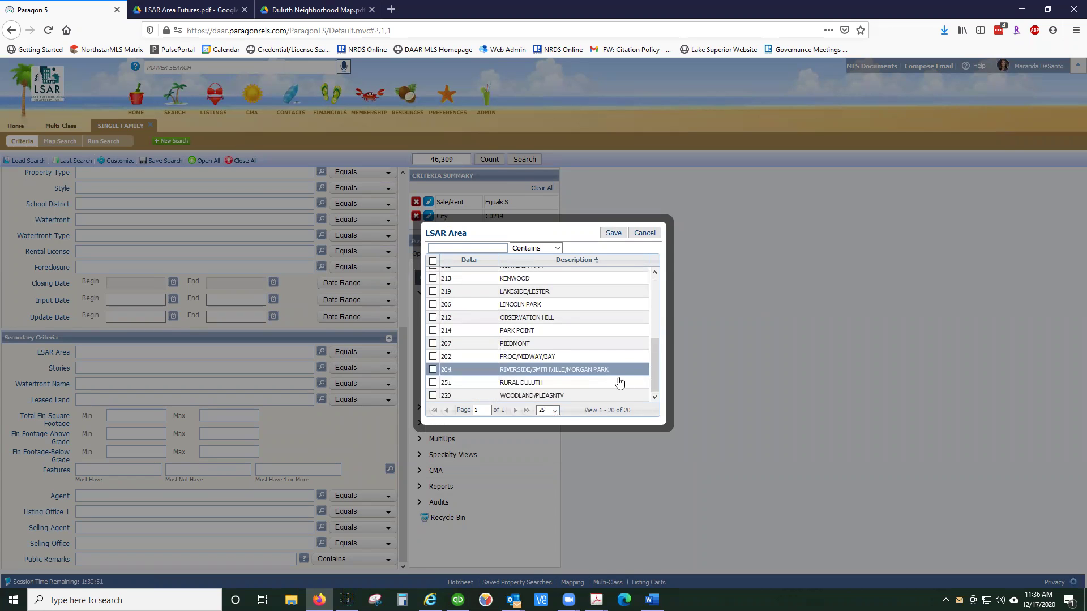
pyautogui.scroll(5, 577, 373)
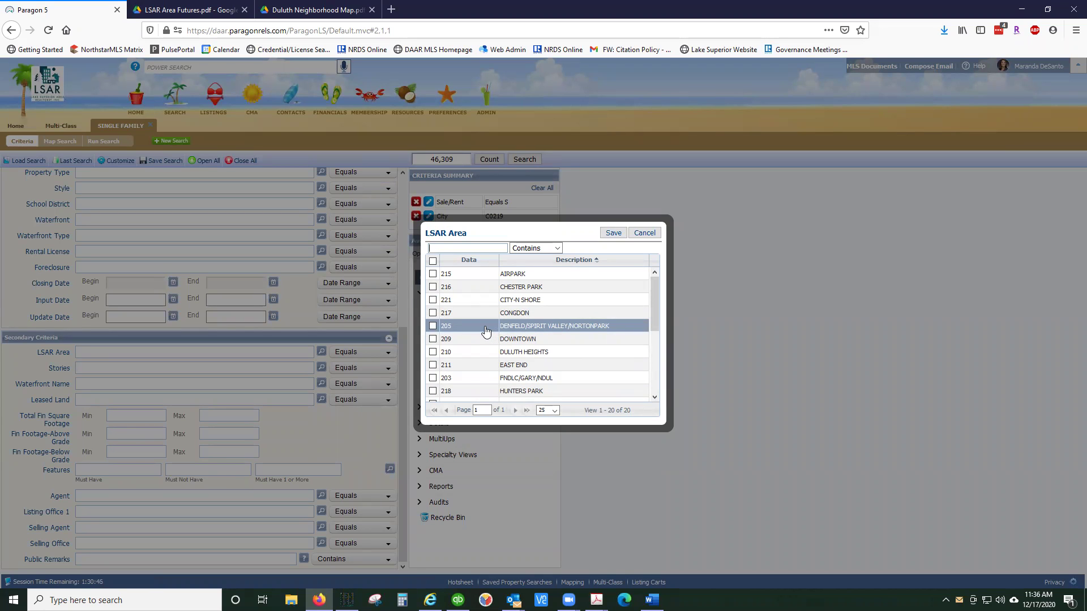
# - Mark area 205 DENFELD/SPIRIT VALLEY/NORTONPARK in the LSAR Area list, and compare the areas with the Duluth Neighborhood Map
pyautogui.click(591, 329)
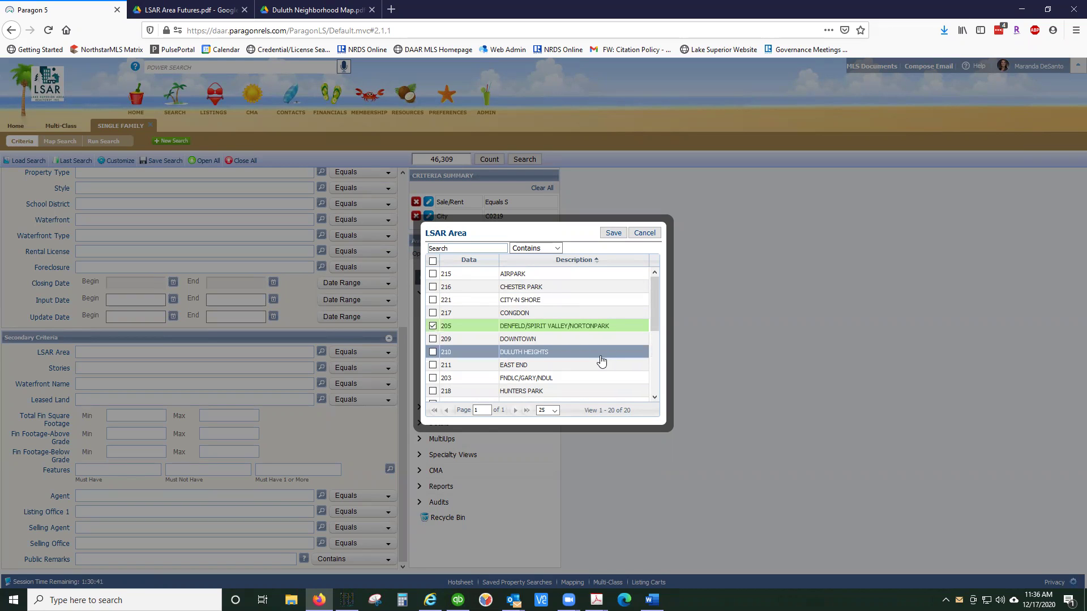
pyautogui.scroll(-2, 563, 343)
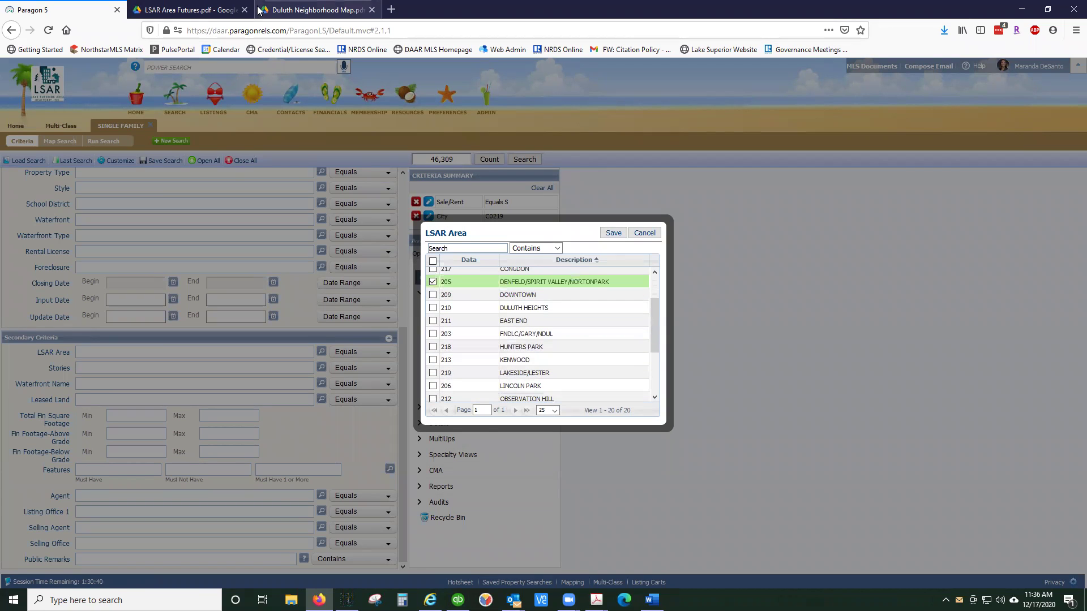
pyautogui.scroll(-1, 576, 333)
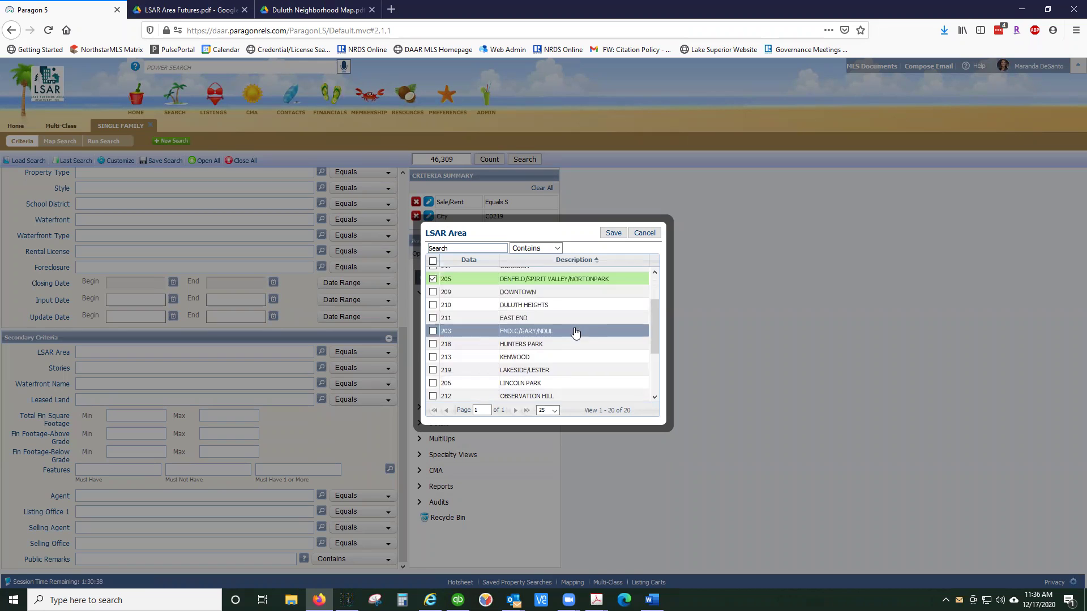
pyautogui.scroll(-3, 576, 333)
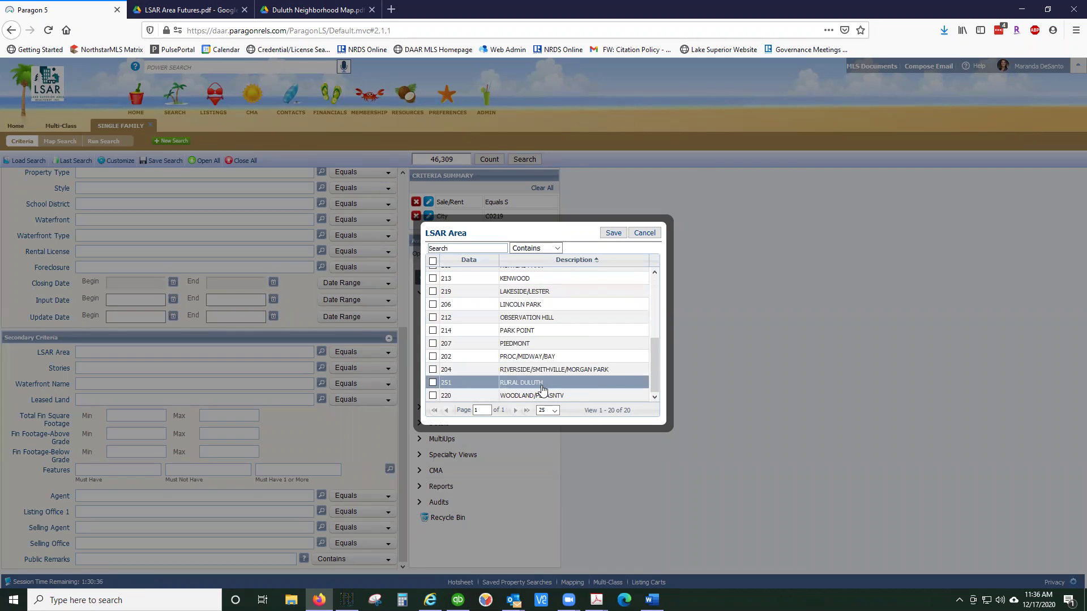
pyautogui.scroll(5, 565, 359)
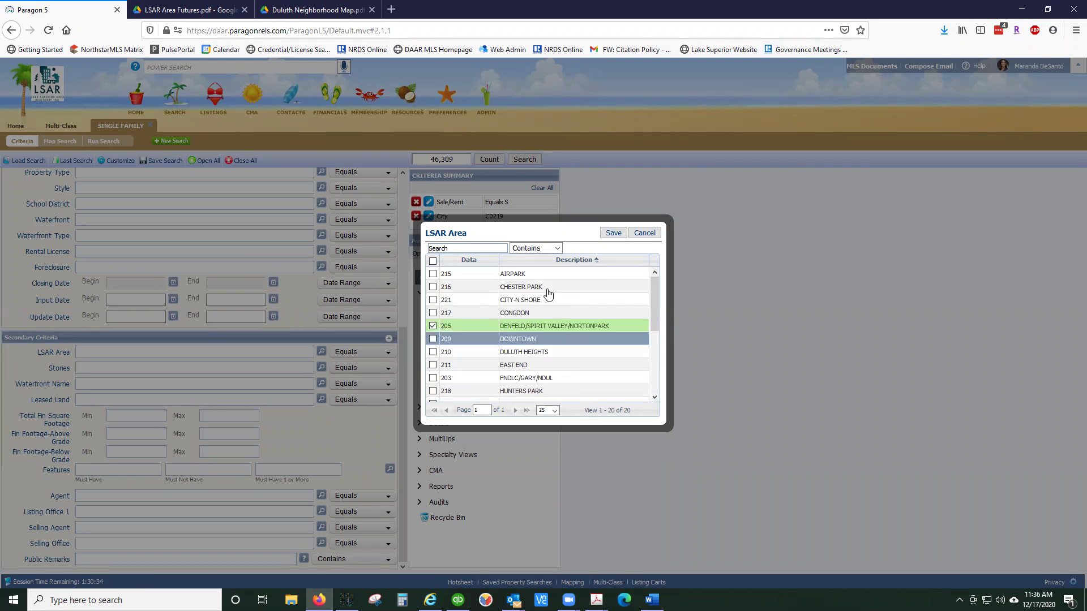
pyautogui.click(314, 10)
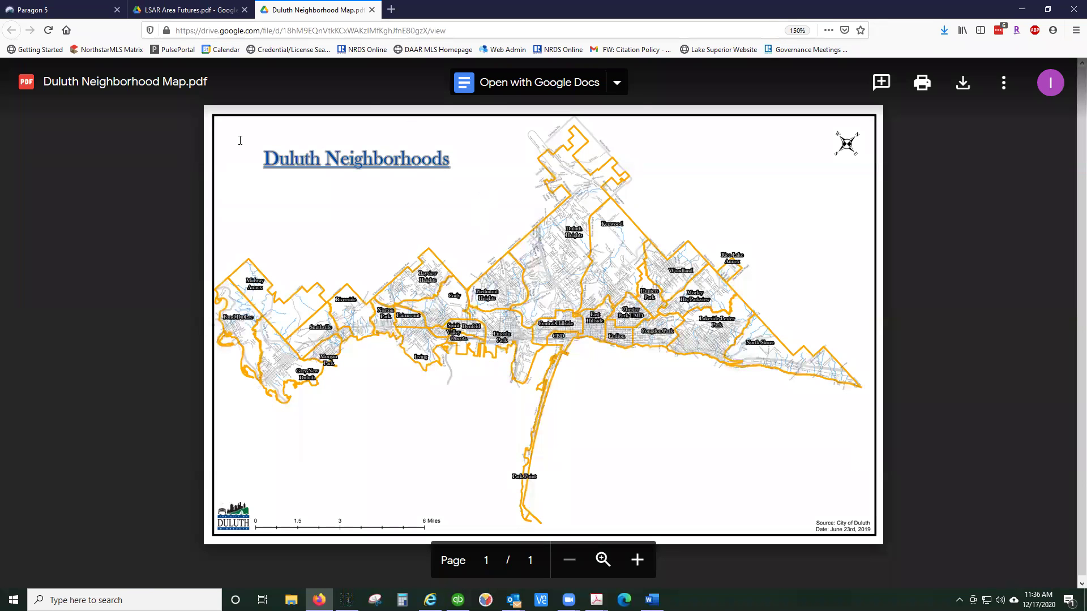
pyautogui.click(224, 9)
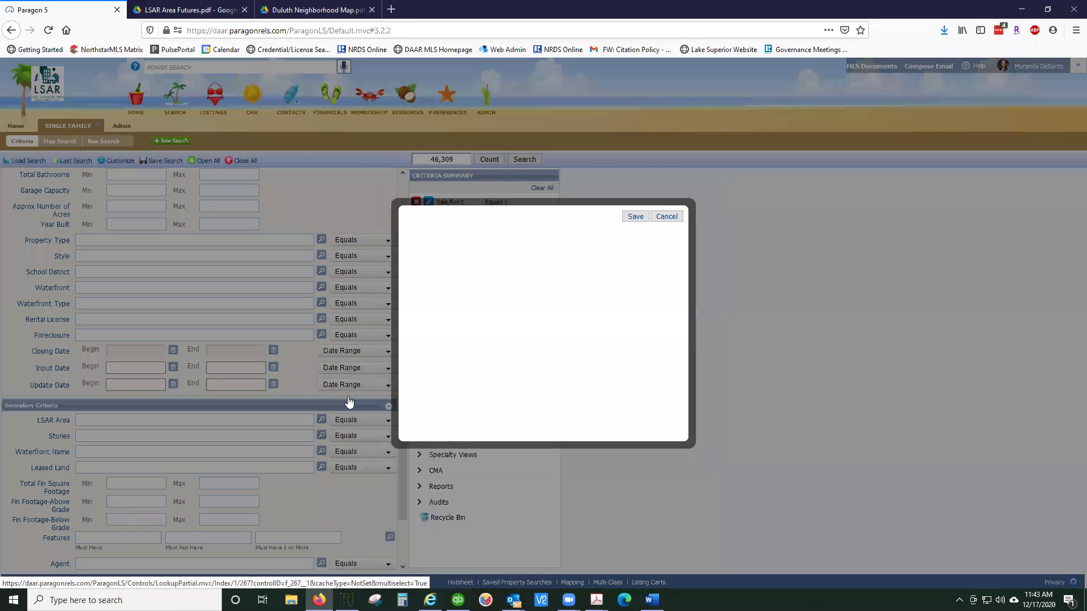
# - Set the LSAR Area criterion to 205 DENFELD/SPIRIT VALLEY/NORTONPARK, 605 Norton Park and 604 Spirit Valley
pyautogui.click(321, 419)
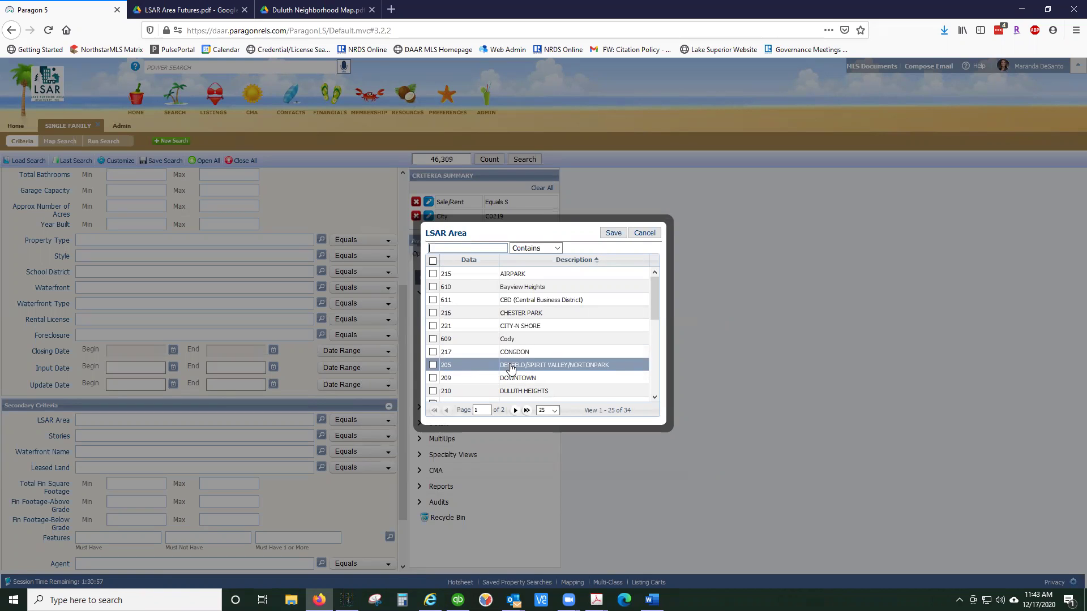
pyautogui.click(433, 365)
pyautogui.scroll(-2, 557, 372)
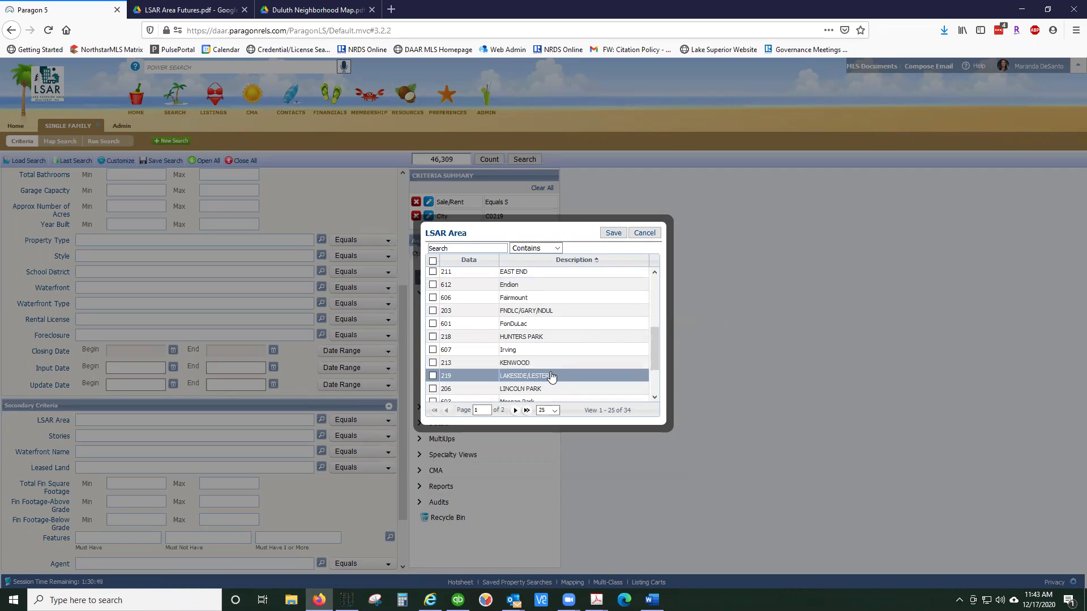
pyautogui.scroll(-2, 538, 374)
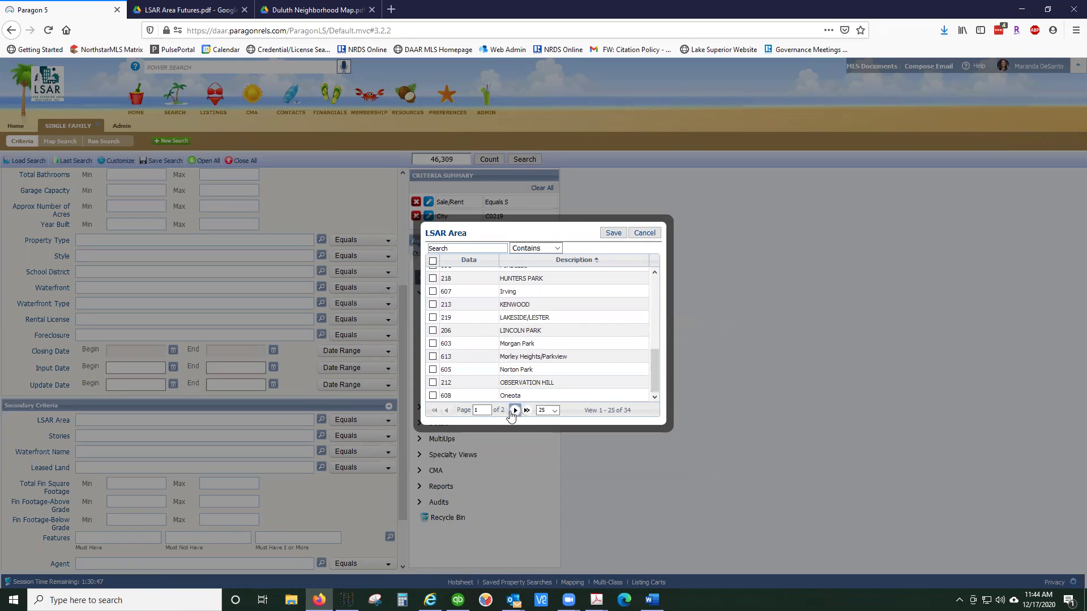
pyautogui.click(433, 370)
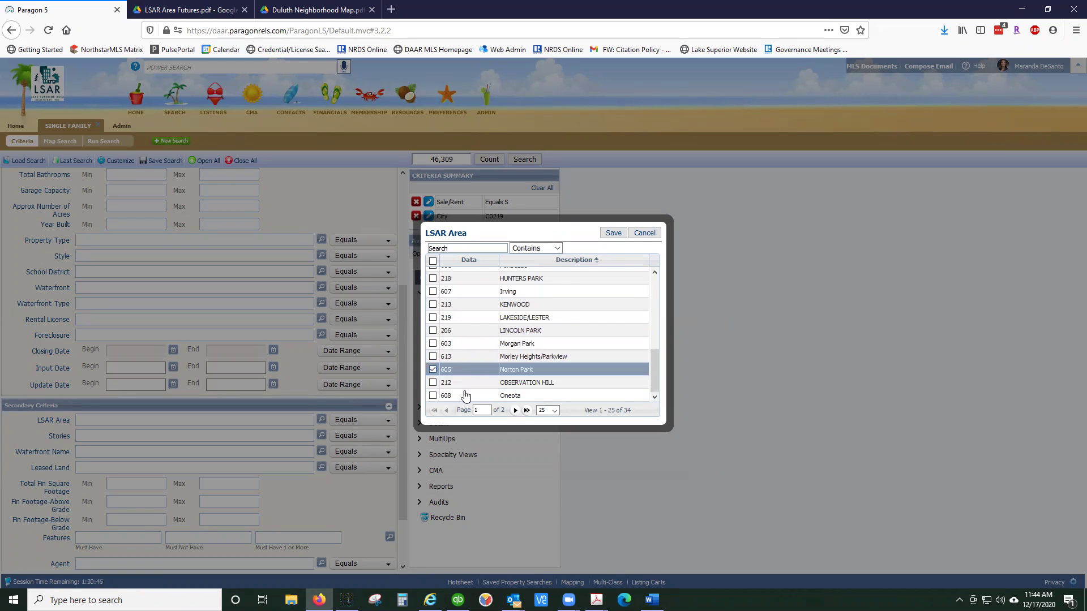
pyautogui.click(513, 410)
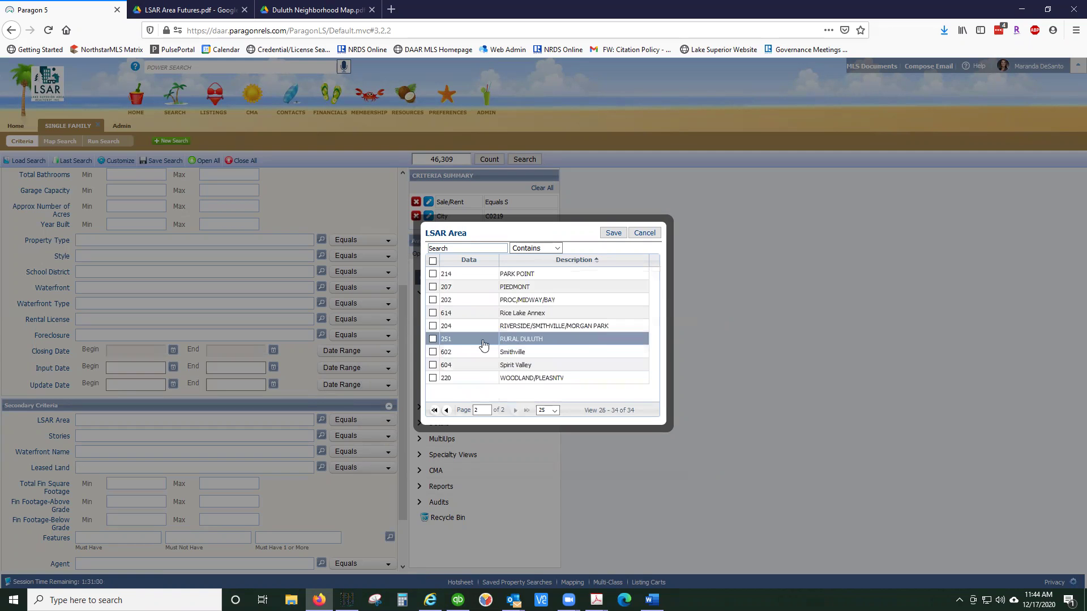
pyautogui.click(433, 367)
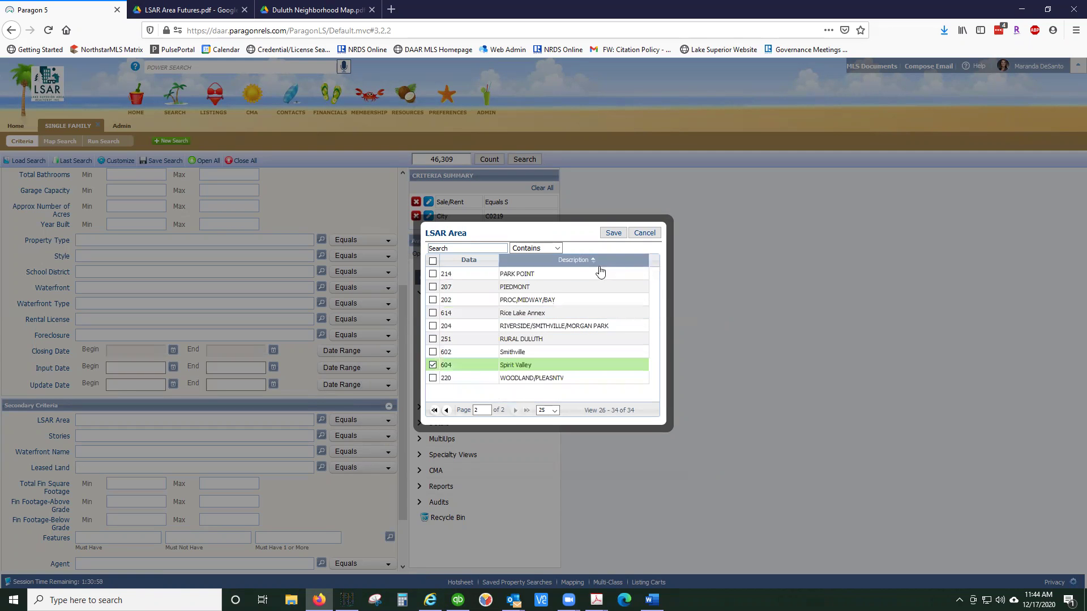
pyautogui.click(612, 234)
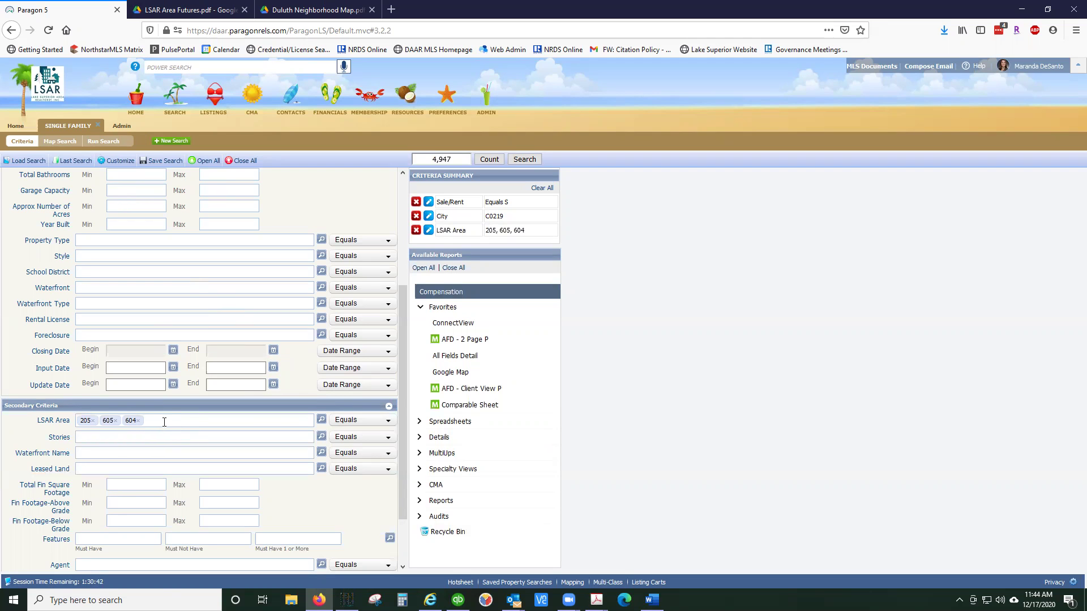
# - Clear all criteria of the single family search
pyautogui.click(544, 189)
pyautogui.scroll(3, 184, 334)
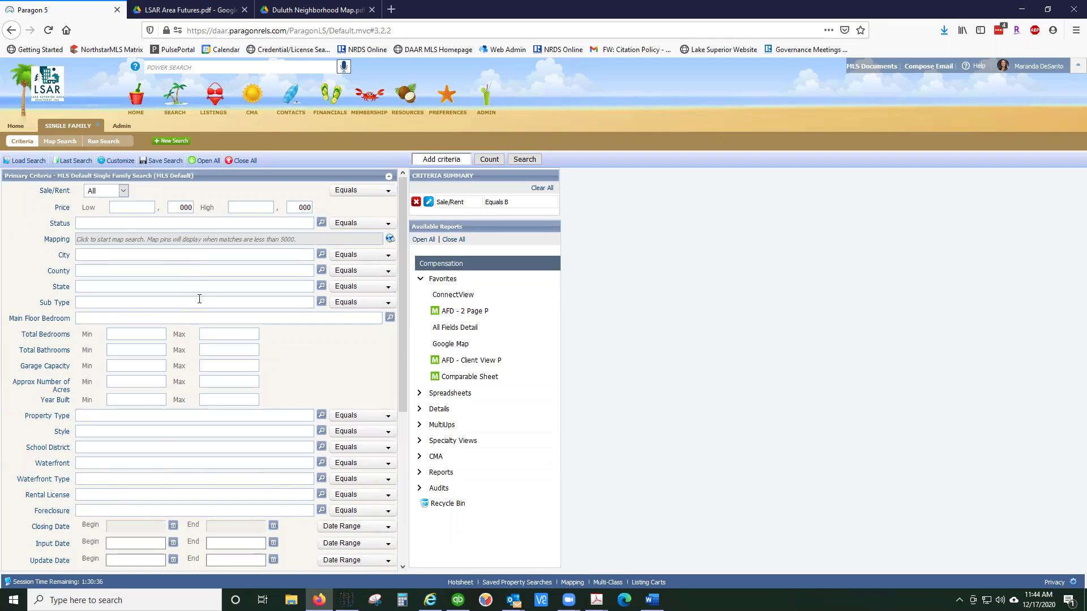
# - Mark Belknap North, Belknap South and Billings Park in the LSAR Area lookup, review the list, and discard the selection
pyautogui.scroll(-4, 223, 370)
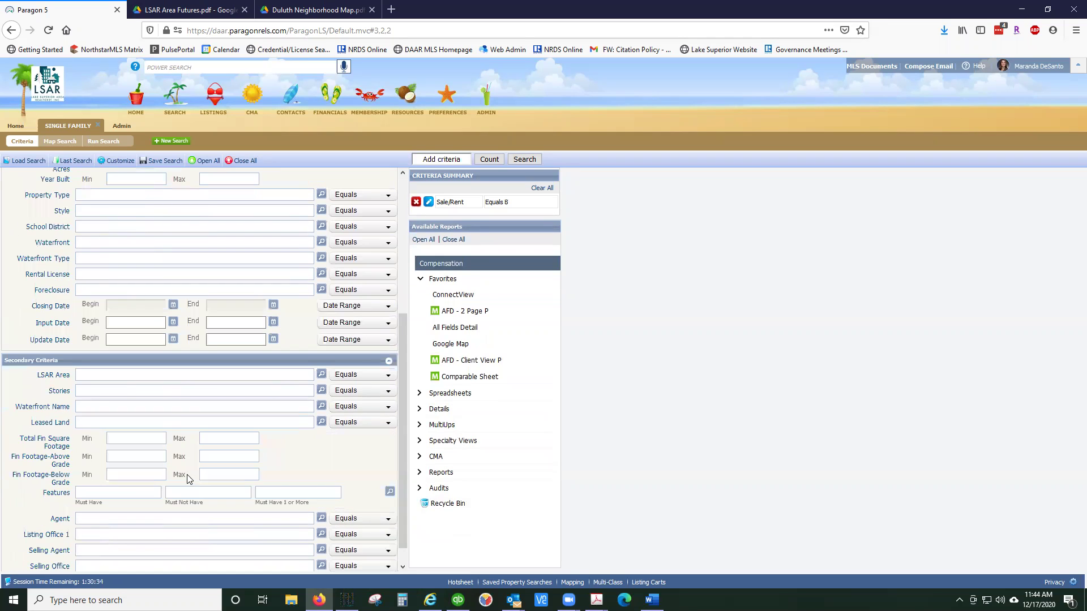
pyautogui.click(321, 374)
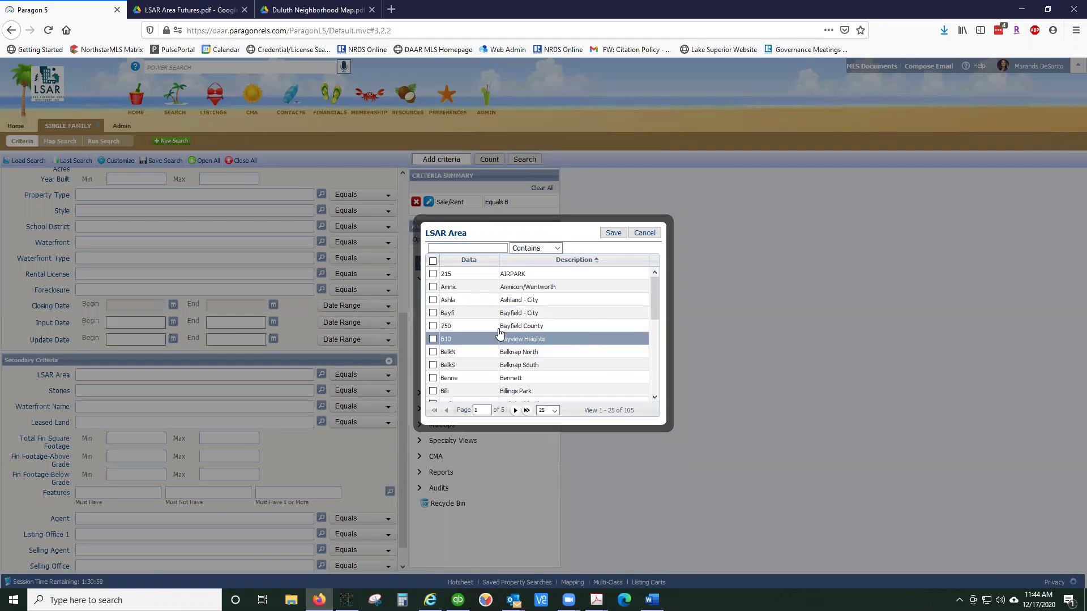
pyautogui.click(434, 353)
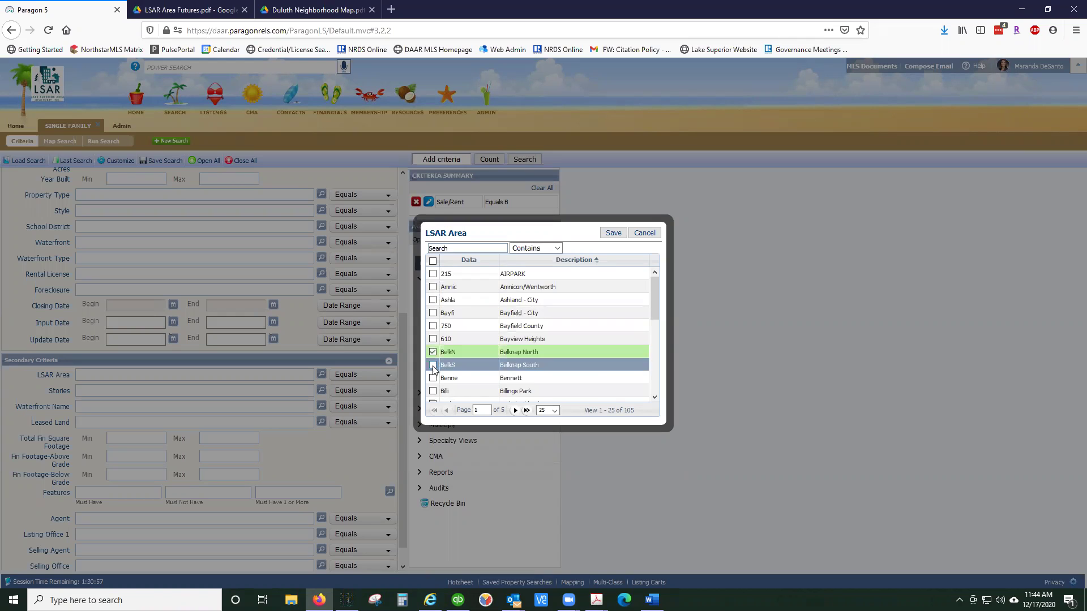
pyautogui.click(433, 366)
pyautogui.scroll(-3, 434, 351)
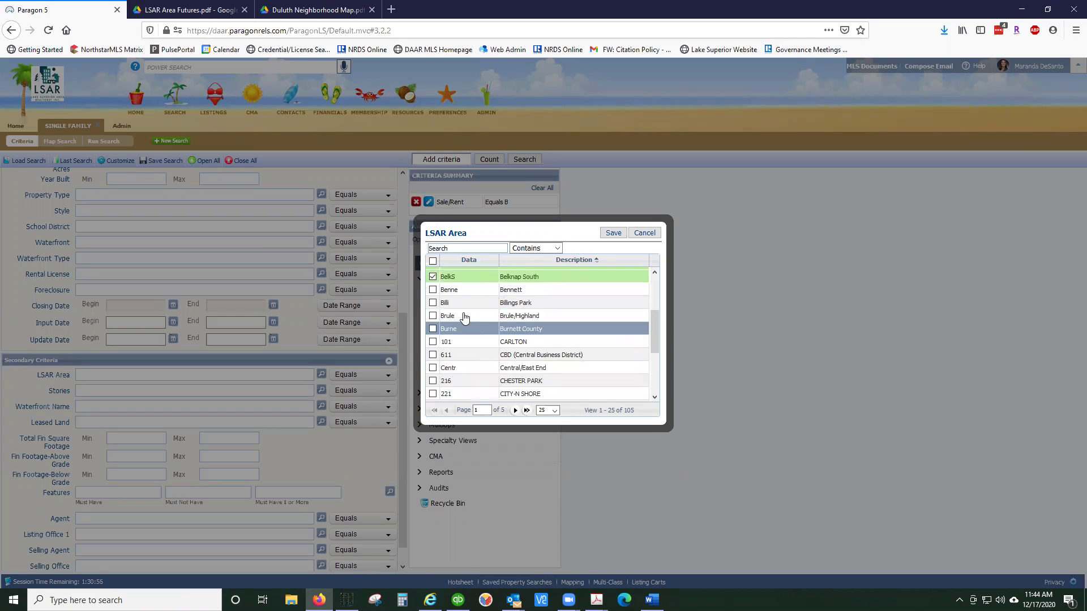
pyautogui.click(433, 303)
pyautogui.scroll(3, 583, 339)
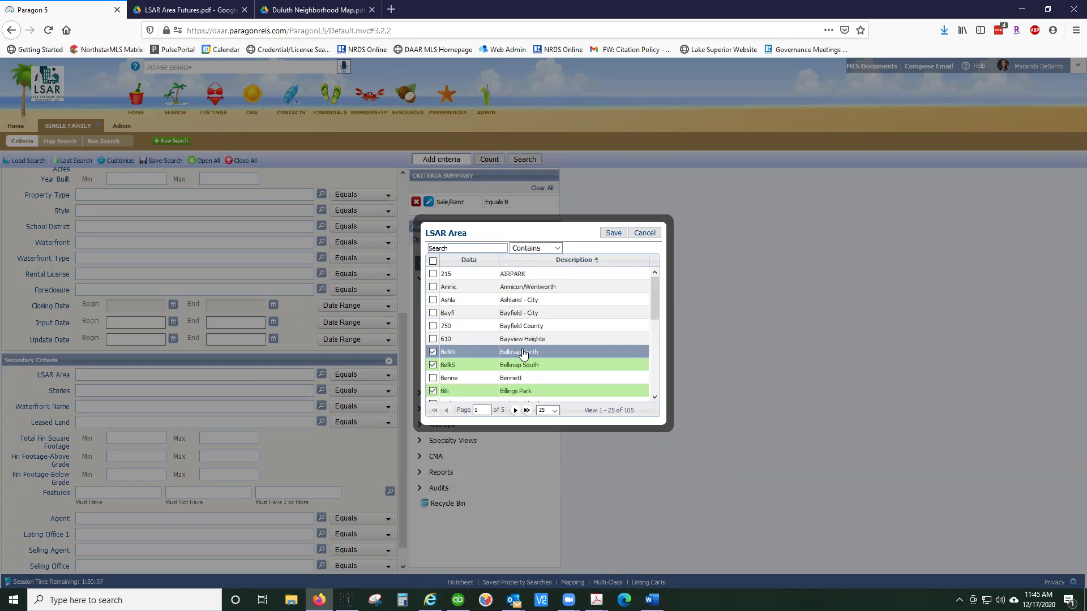
pyautogui.scroll(-2, 524, 362)
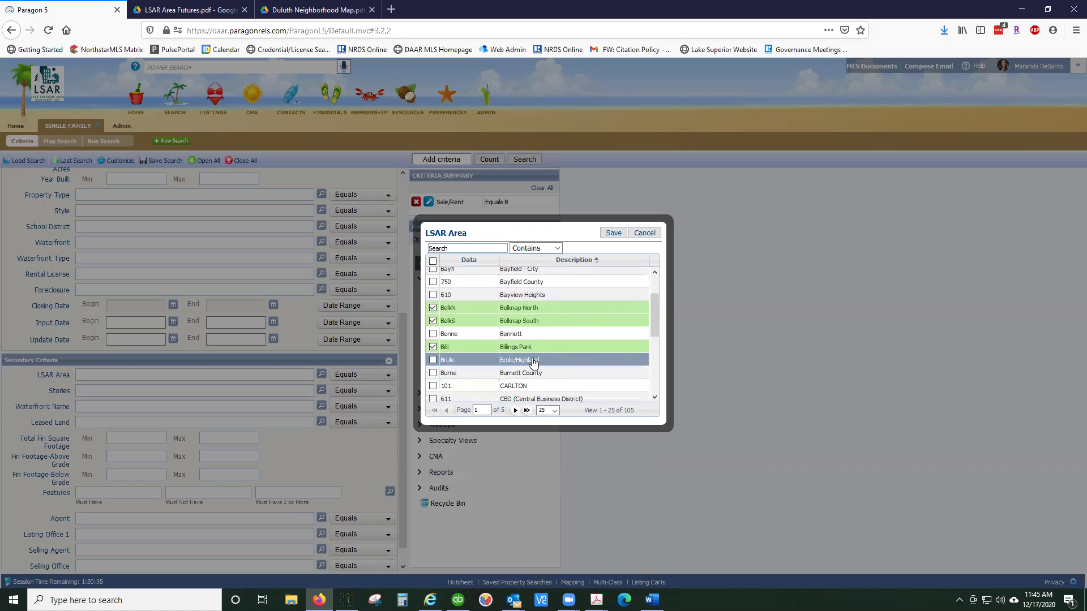
pyautogui.click(644, 234)
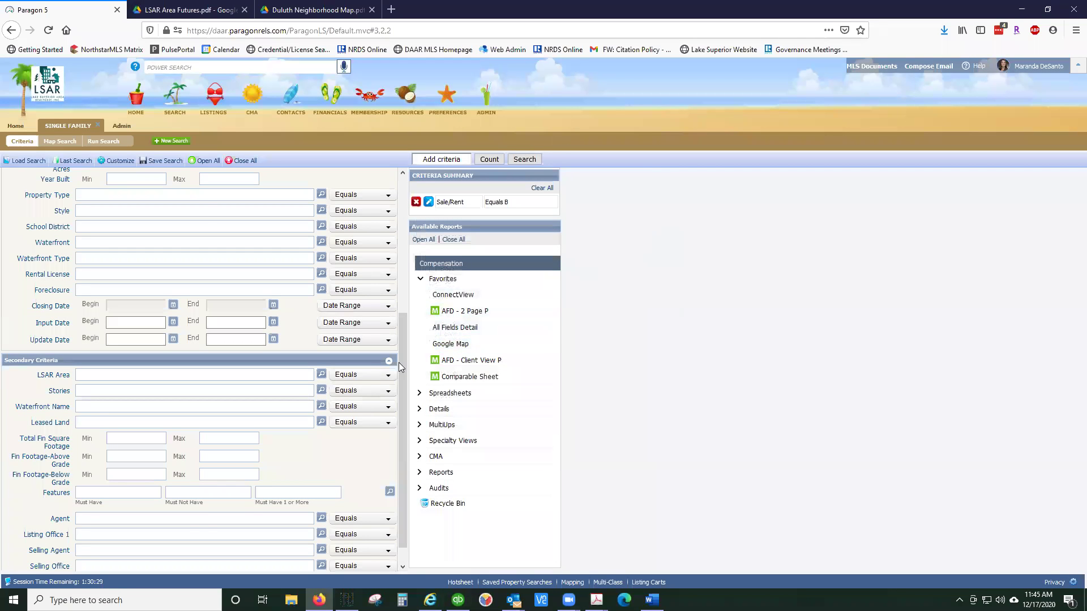
# - Open the map search and examine the Superior neighborhoods around Billings Park, Belknap St and Downtown
pyautogui.scroll(3, 254, 375)
pyautogui.scroll(1, 167, 317)
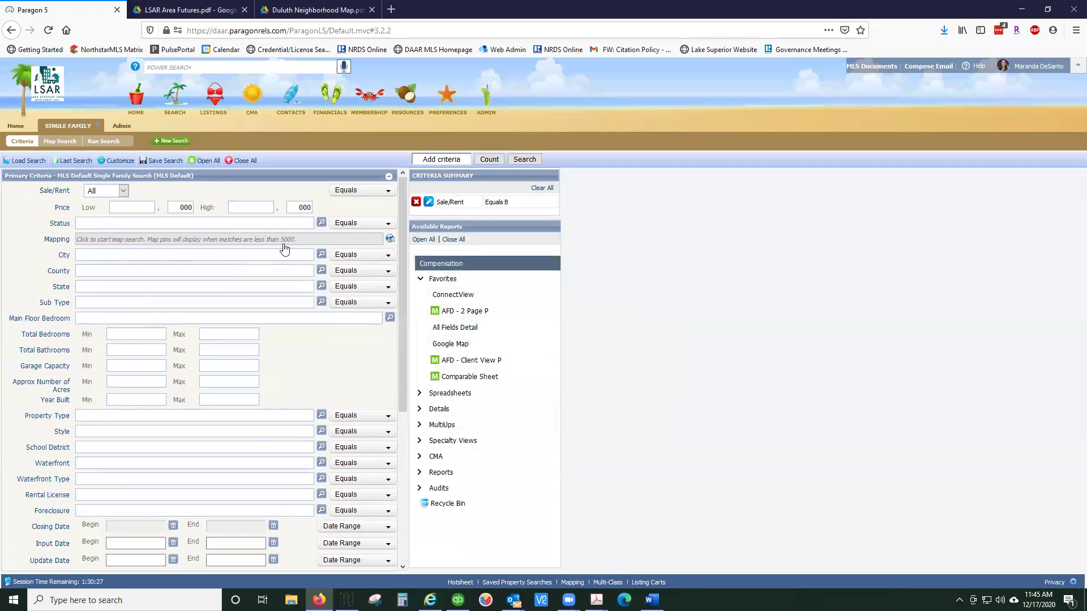
pyautogui.click(310, 242)
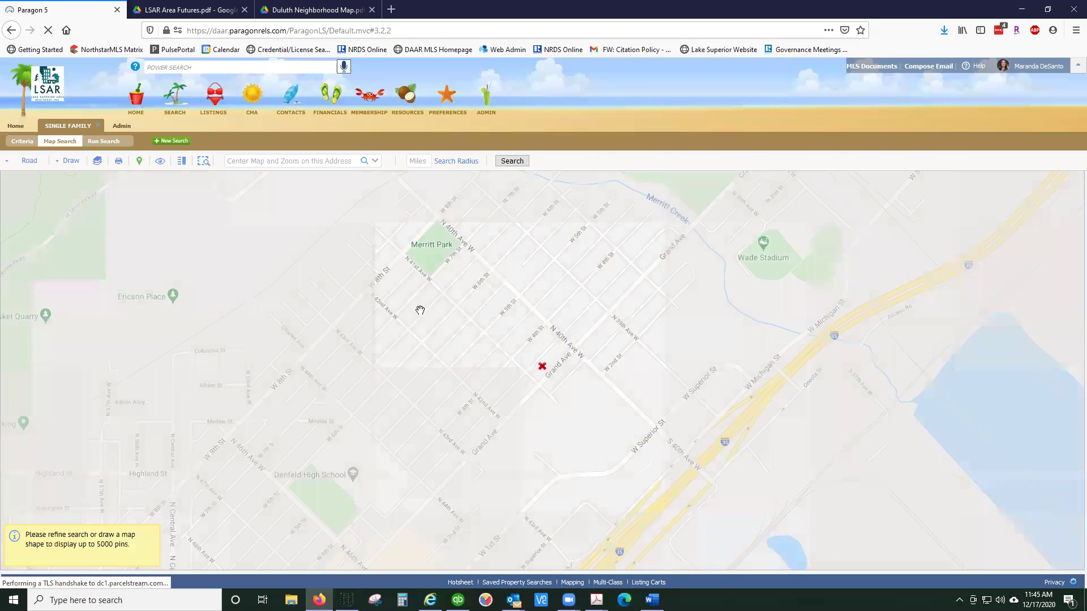
pyautogui.scroll(-3, 661, 482)
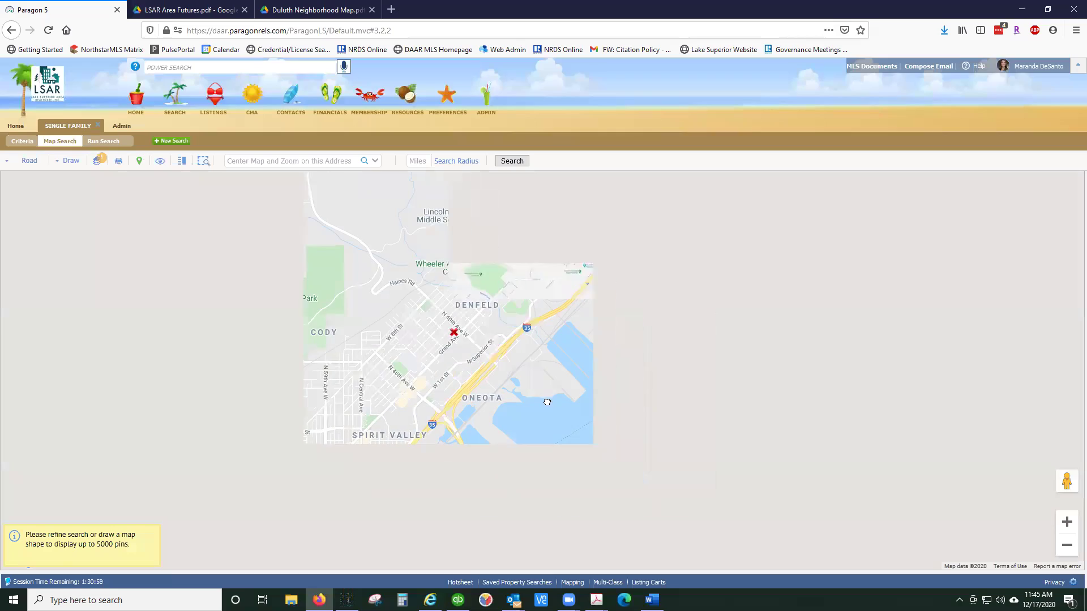
pyautogui.moveTo(738, 503); pyautogui.dragTo(608, 442)
pyautogui.scroll(-2, 649, 445)
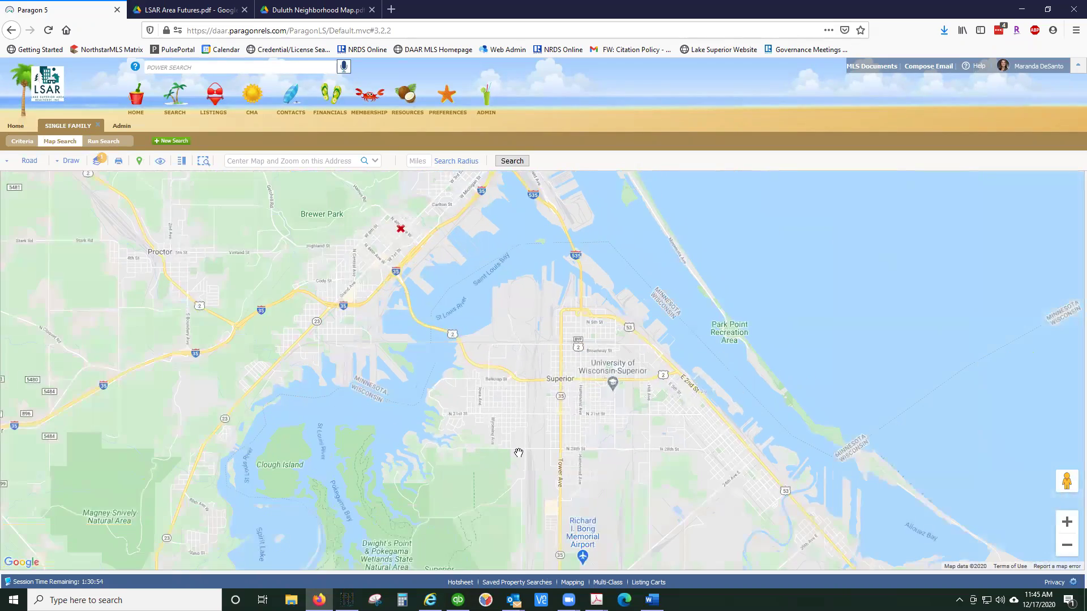
pyautogui.scroll(2, 519, 453)
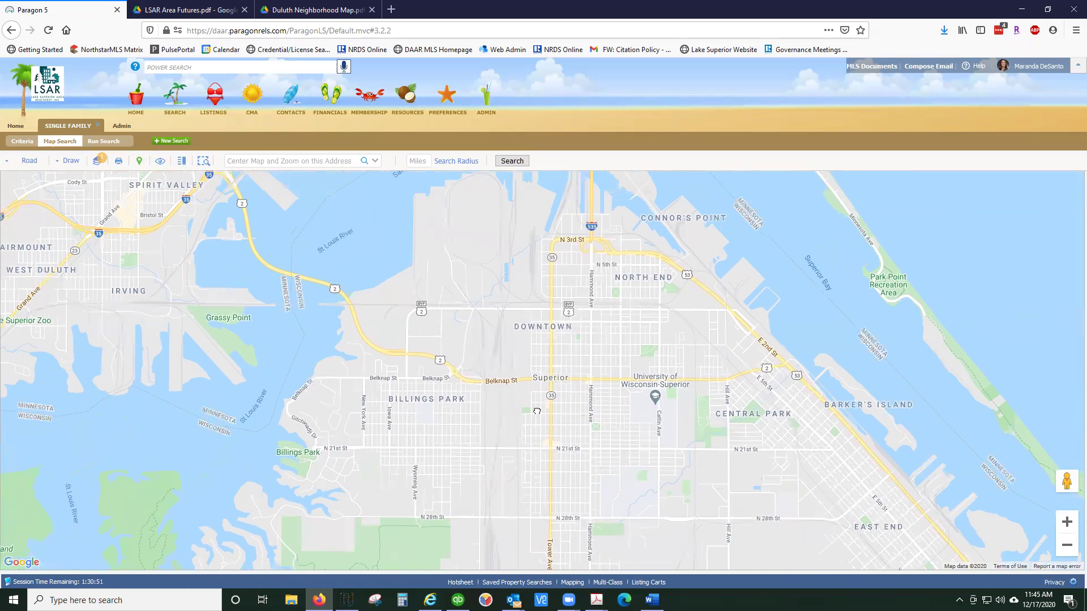
pyautogui.moveTo(537, 412); pyautogui.dragTo(601, 409)
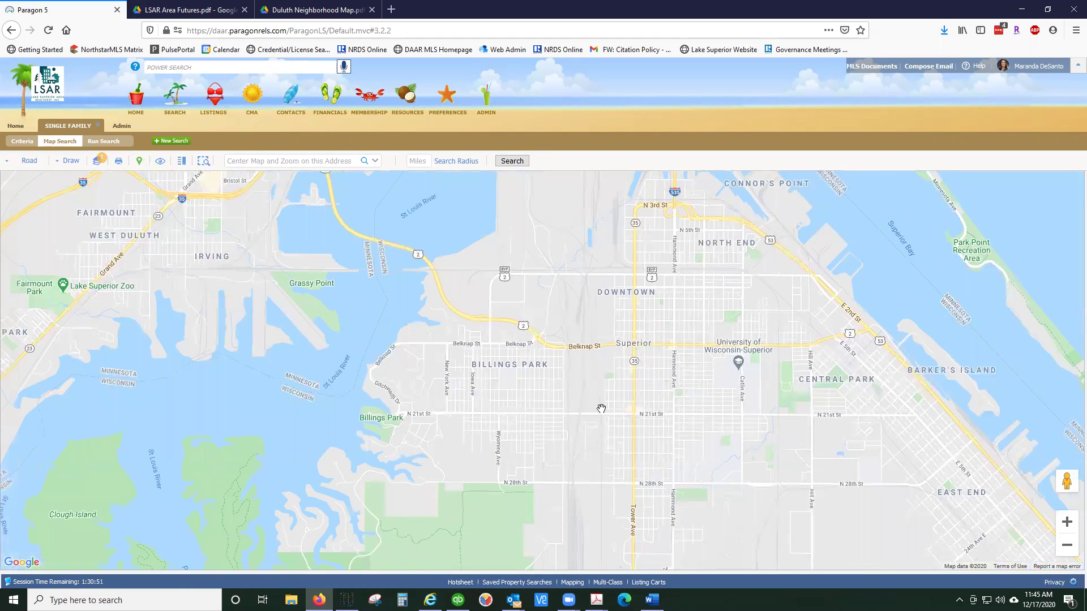
# - Start a polygon from the shore beside Billings Park, around its north side and south along the rail corridor to N 21st St
pyautogui.click(72, 164)
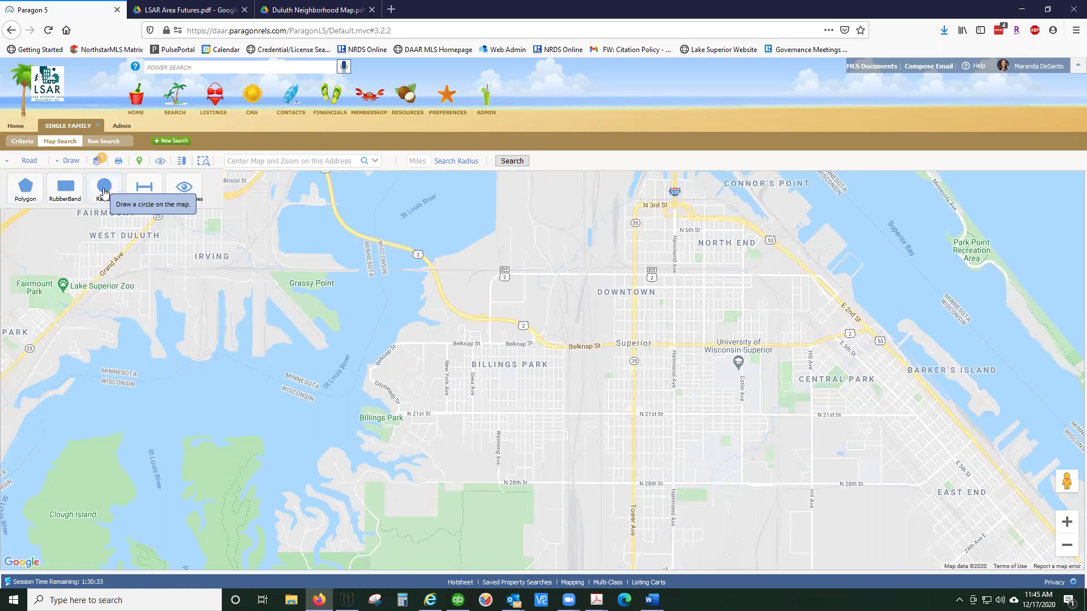
pyautogui.click(25, 193)
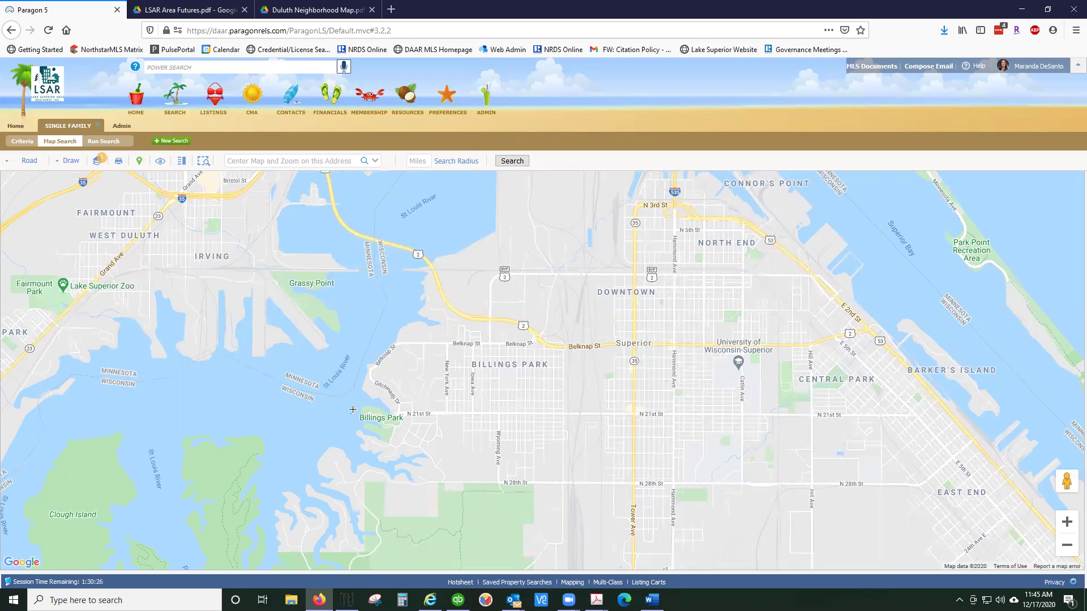
pyautogui.click(428, 224)
pyautogui.click(591, 243)
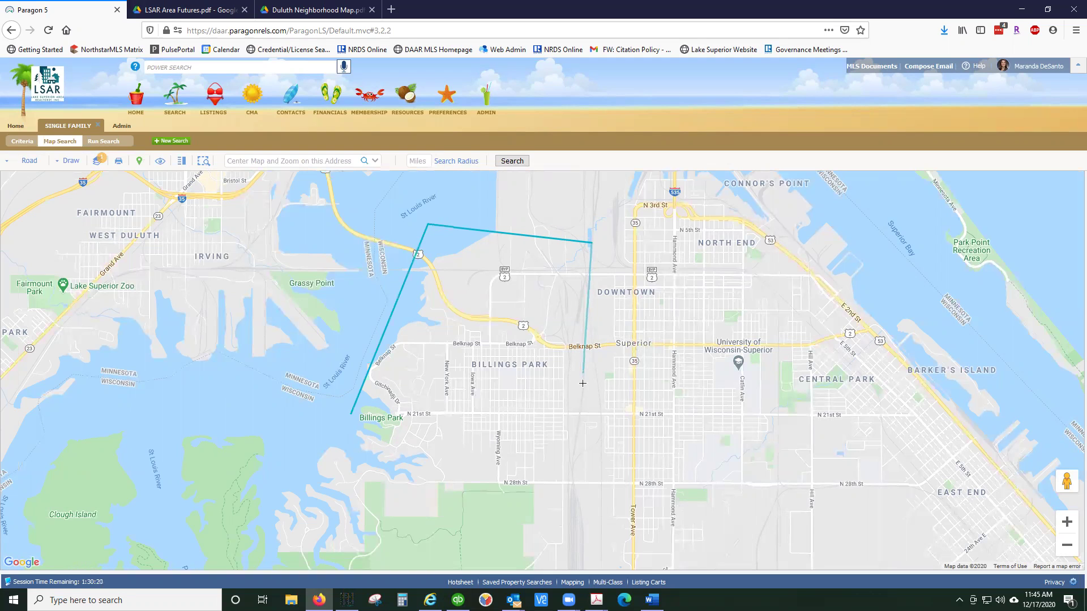
pyautogui.click(580, 416)
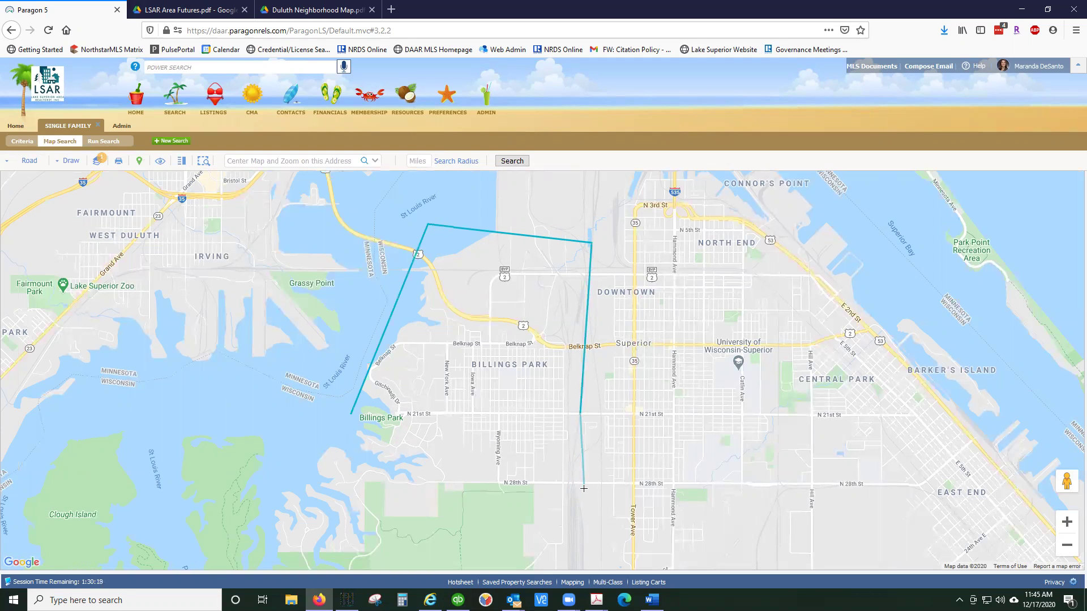
# - Continue the polygon past N 28th St, zigzag its outline back through the Billings Park streets, and close it at the starting shore point
pyautogui.scroll(-2, 579, 508)
pyautogui.scroll(2, 566, 510)
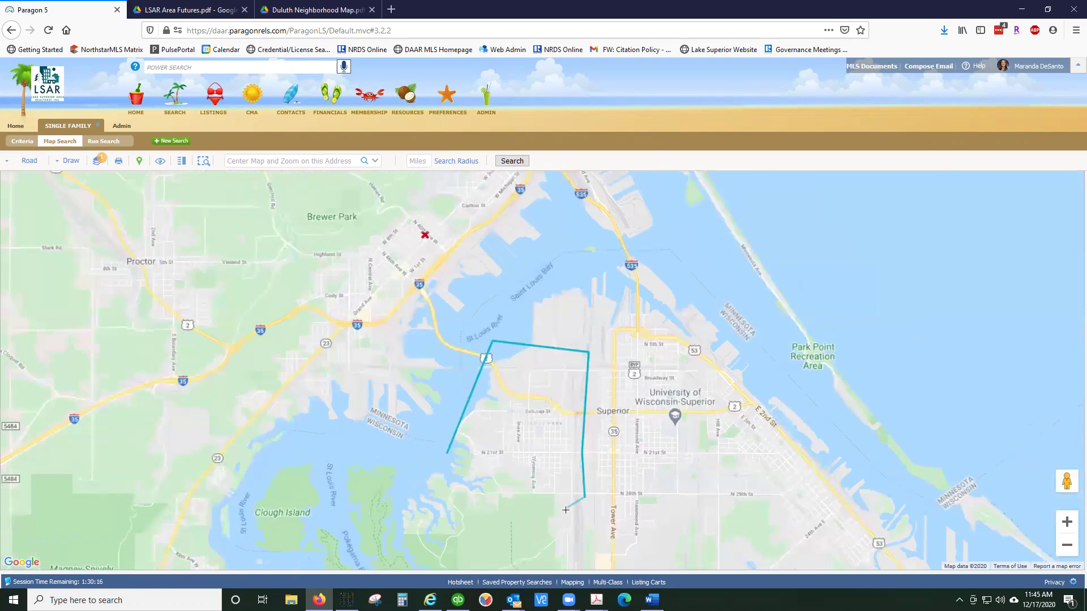
pyautogui.scroll(1, 565, 509)
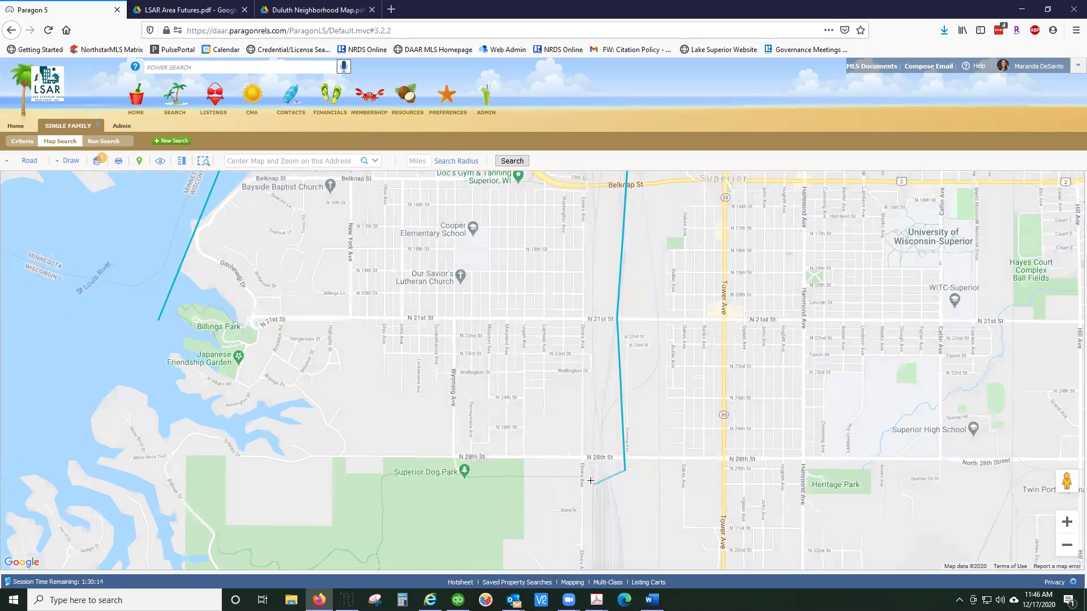
pyautogui.click(533, 495)
pyautogui.click(417, 496)
pyautogui.click(419, 408)
pyautogui.click(341, 488)
pyautogui.click(425, 370)
pyautogui.click(400, 264)
pyautogui.click(398, 358)
pyautogui.click(326, 321)
pyautogui.click(386, 236)
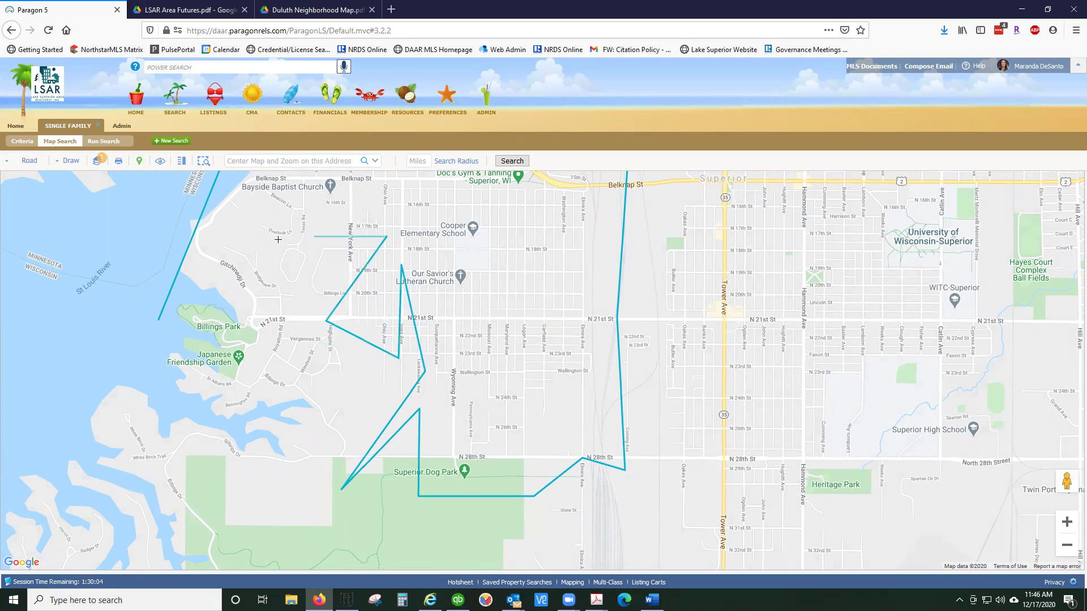
pyautogui.click(238, 245)
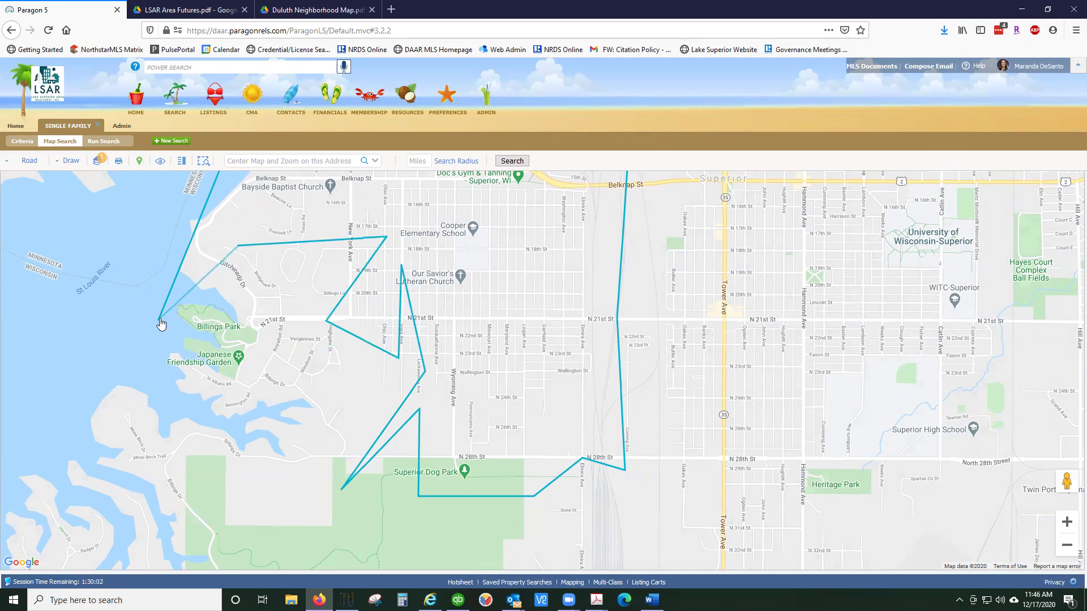
pyautogui.click(160, 320)
pyautogui.scroll(-1, 482, 411)
pyautogui.scroll(-1, 482, 411)
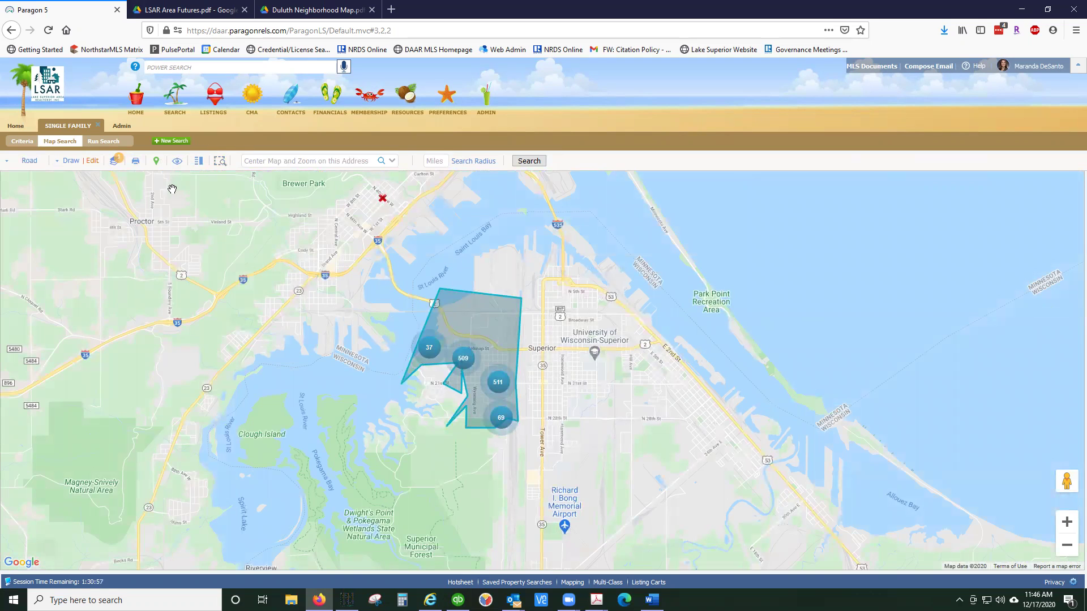
# - In the search criteria, add the ALL ACTIVE status to the polygon search and remove it again
pyautogui.click(21, 142)
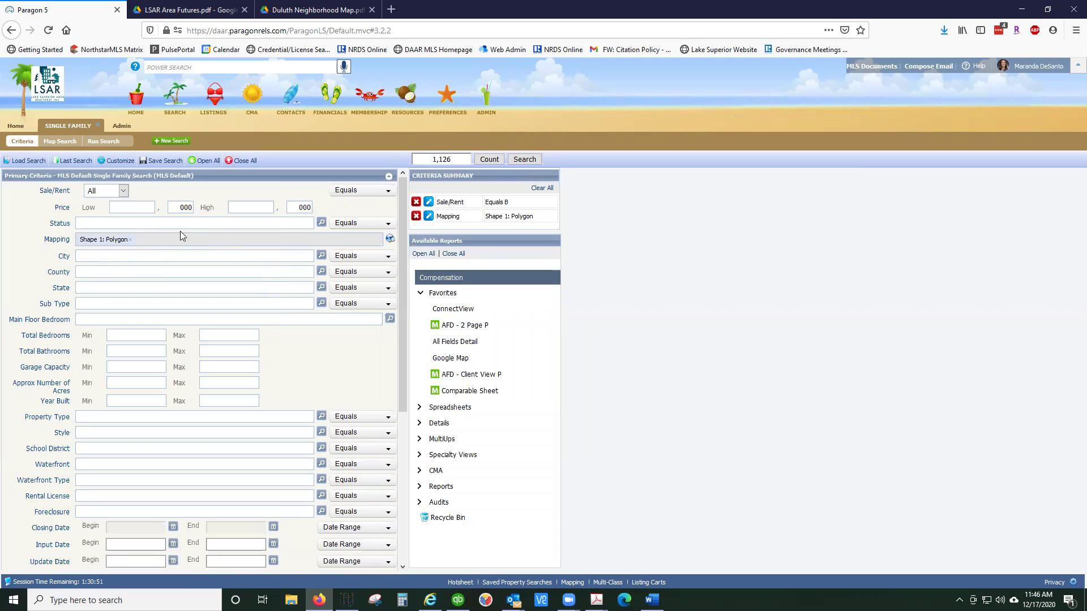
pyautogui.click(107, 223)
pyautogui.write('ac')
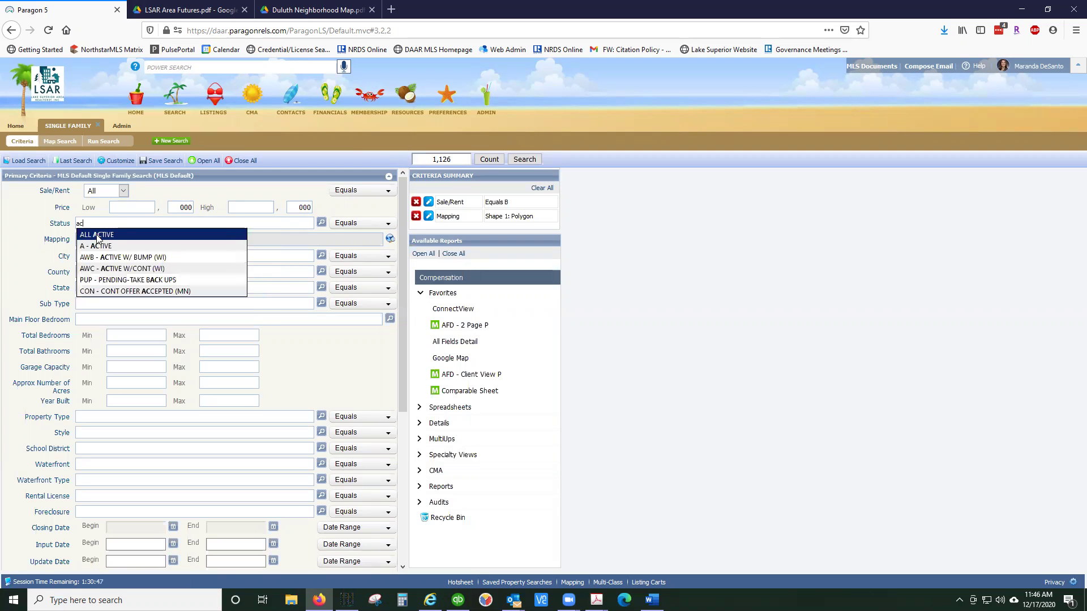
pyautogui.click(97, 235)
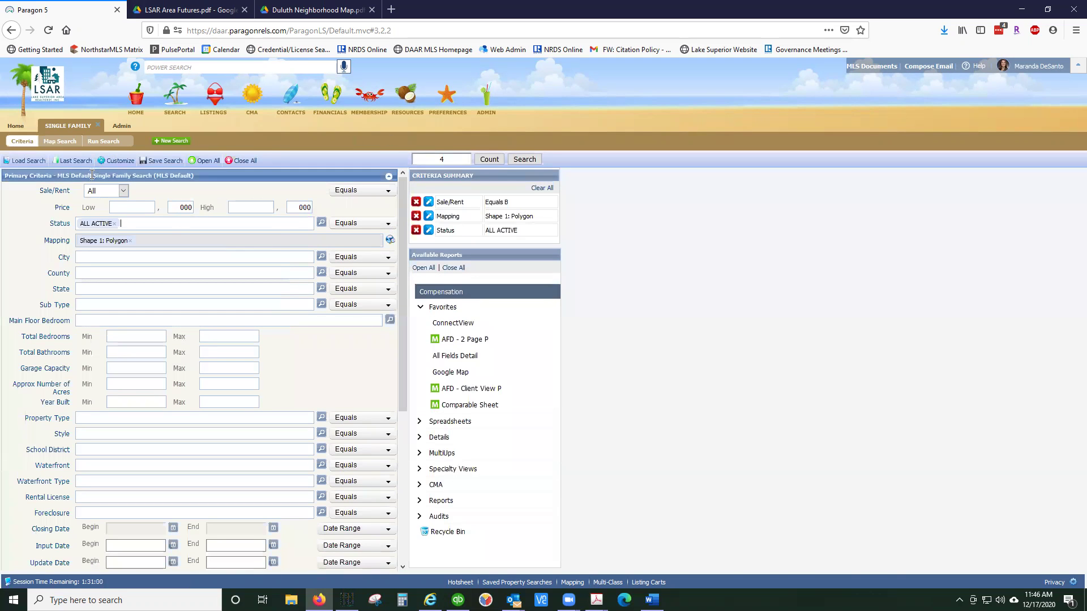
pyautogui.click(115, 223)
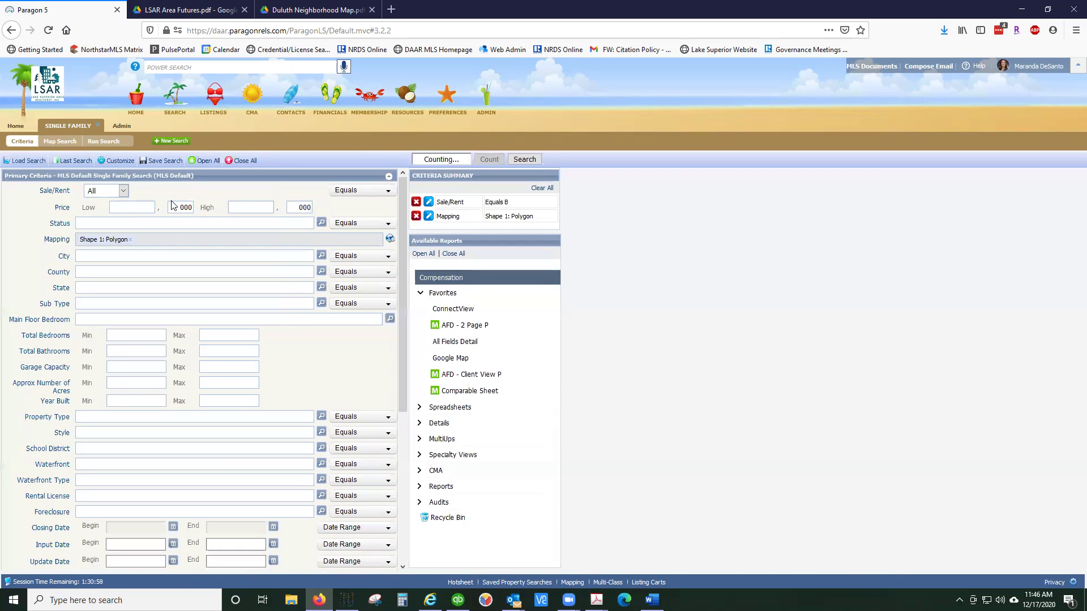
# - Return to the map search and draw a rectangle between Tower Ave and Hammond Ave, from Belknap St to N 28th St
pyautogui.click(66, 145)
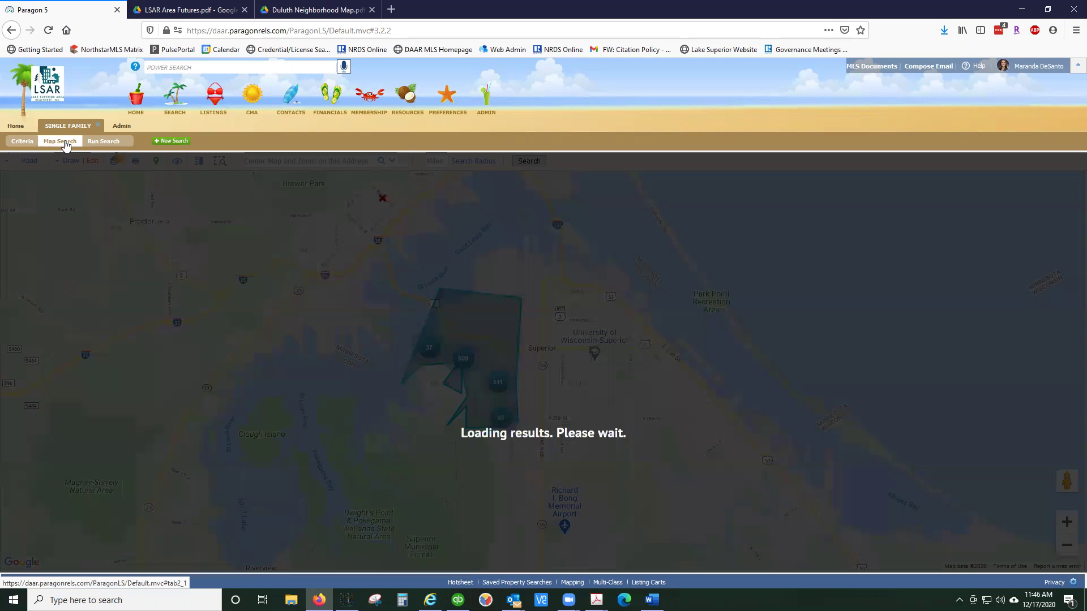
pyautogui.scroll(1, 642, 442)
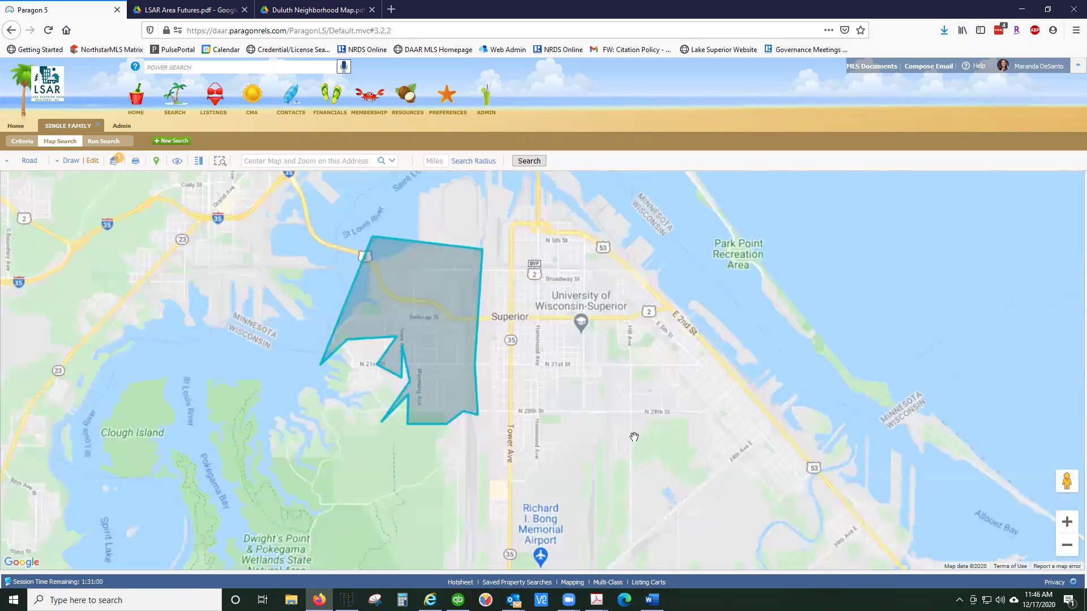
pyautogui.moveTo(663, 370); pyautogui.dragTo(552, 331)
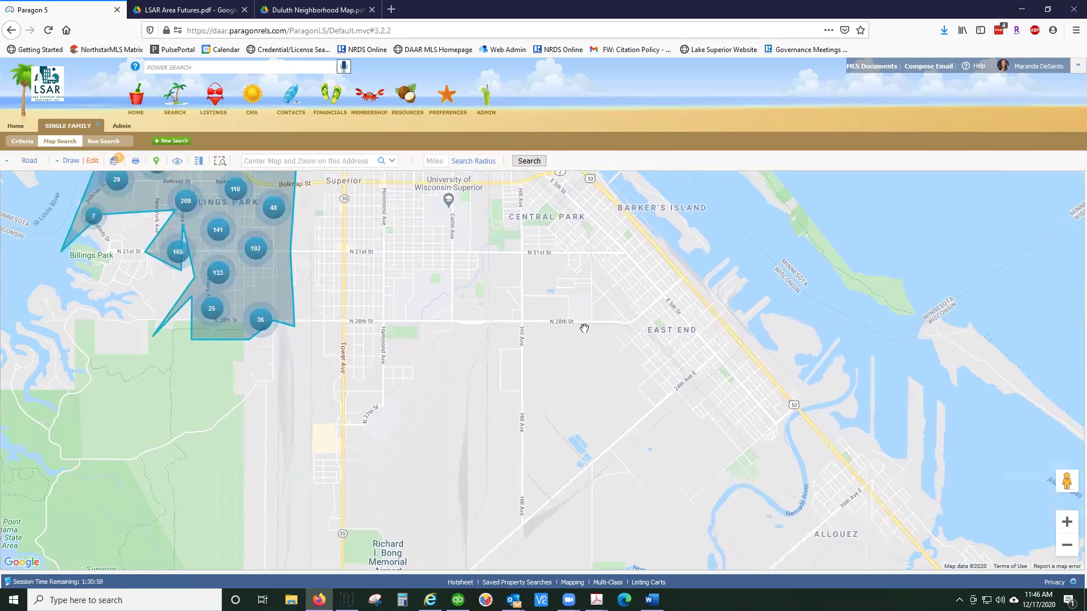
pyautogui.scroll(-1, 599, 300)
pyautogui.click(69, 162)
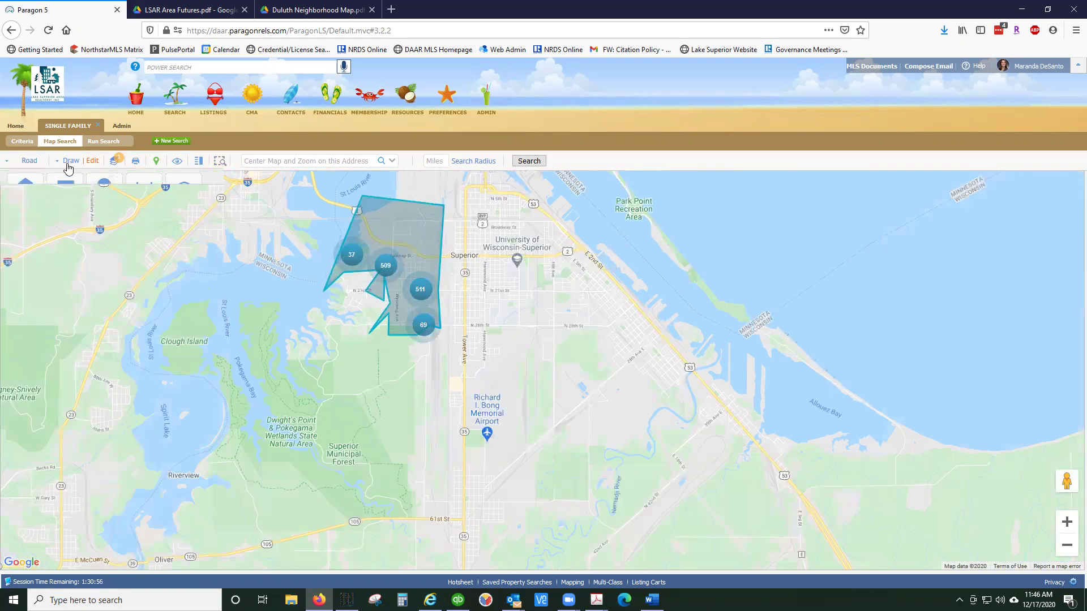
pyautogui.click(116, 202)
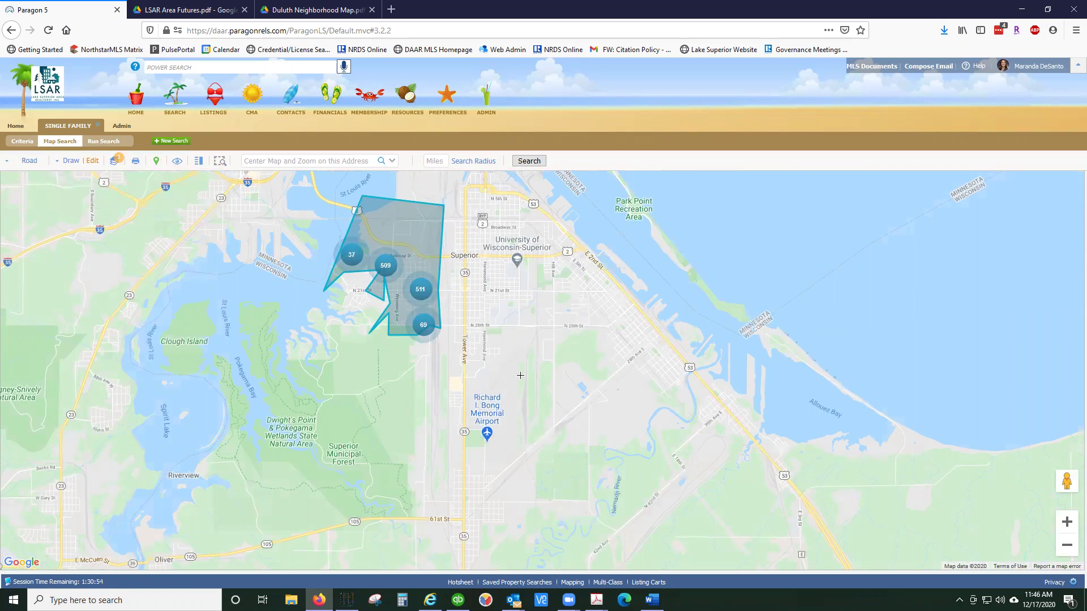
pyautogui.scroll(1, 484, 293)
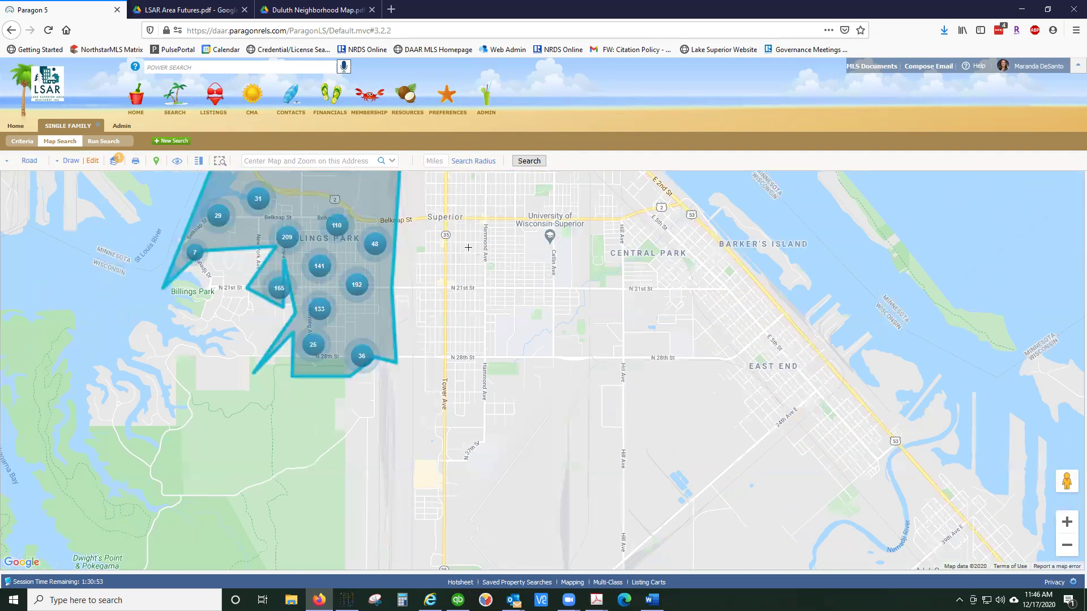
pyautogui.moveTo(450, 258); pyautogui.dragTo(486, 360)
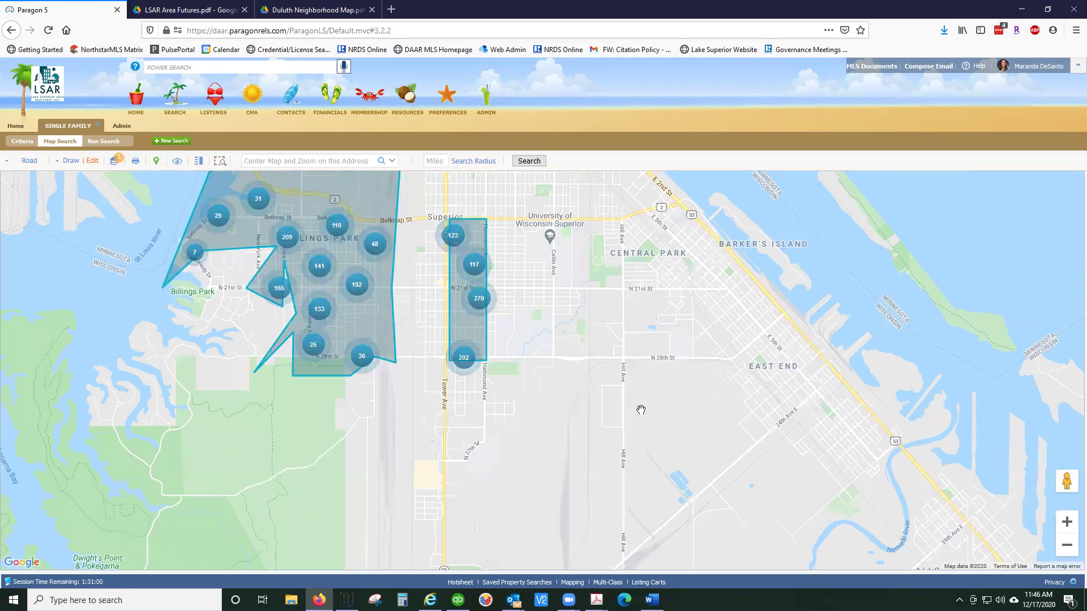
# - Draw a radius search circle over the North End, centred between Hammond Ave and Grand Ave
pyautogui.scroll(-1, 640, 409)
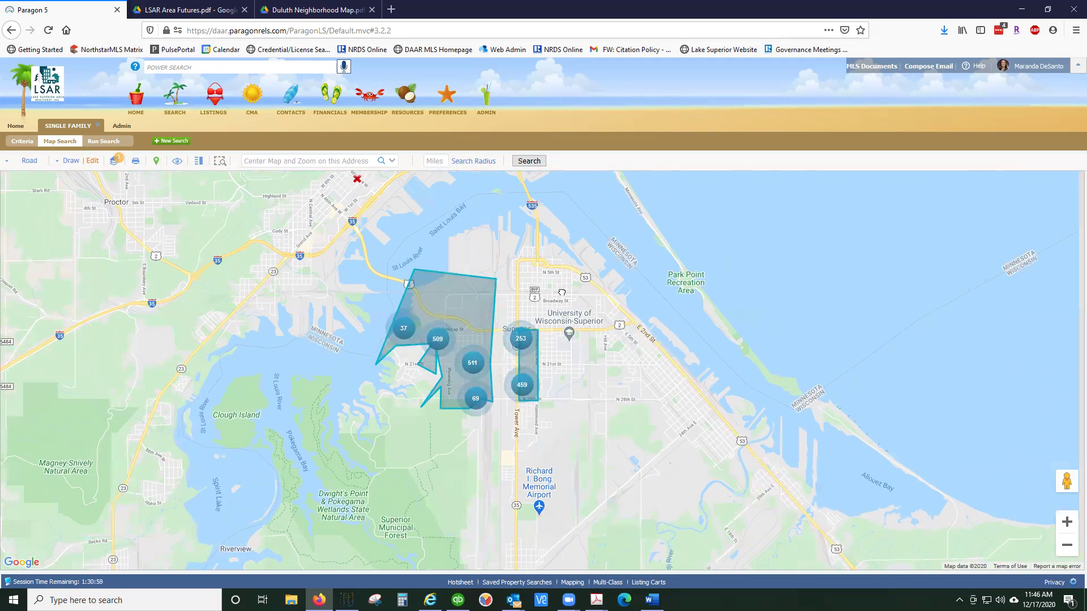
pyautogui.scroll(2, 532, 300)
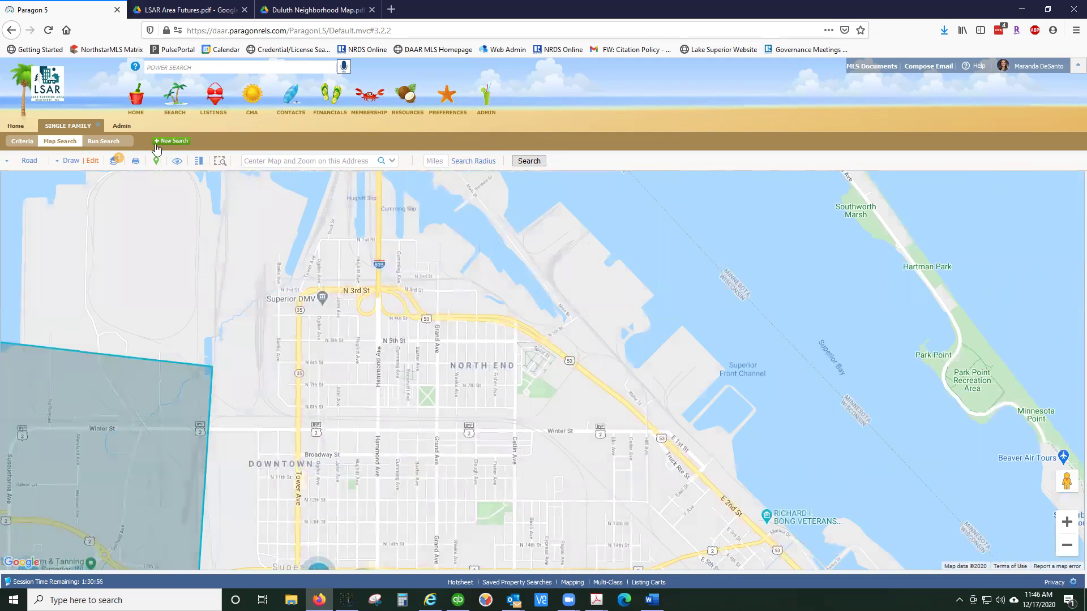
pyautogui.click(72, 161)
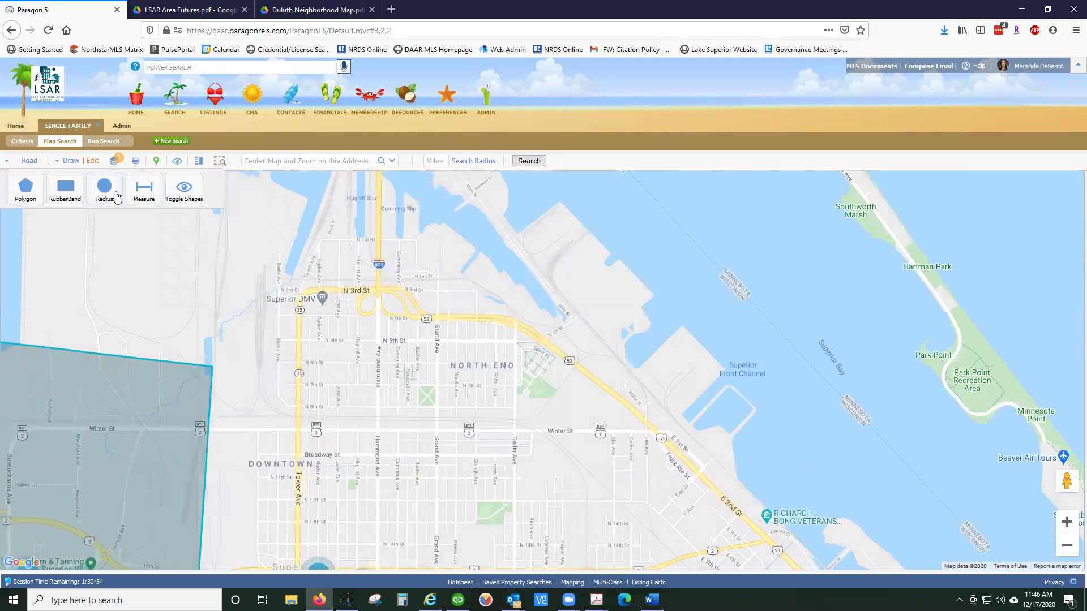
pyautogui.click(111, 194)
pyautogui.moveTo(426, 393)
pyautogui.mouseDown()
pyautogui.moveTo(544, 397)
pyautogui.moveTo(484, 399)
pyautogui.moveTo(503, 399)
pyautogui.moveTo(493, 396)
pyautogui.mouseUp()
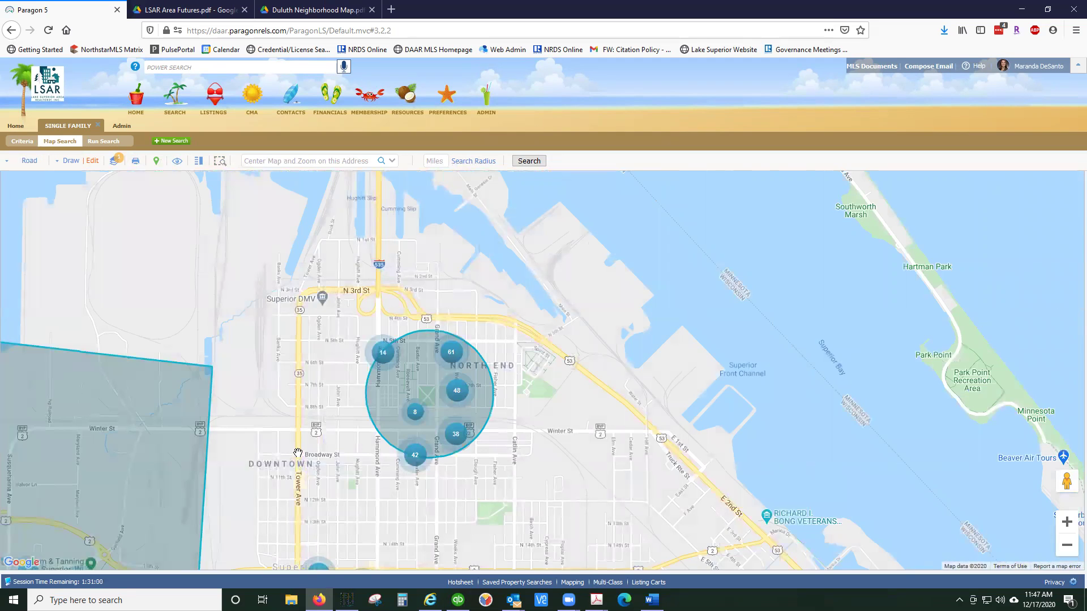
pyautogui.moveTo(294, 448); pyautogui.dragTo(493, 269)
pyautogui.scroll(-1, 494, 268)
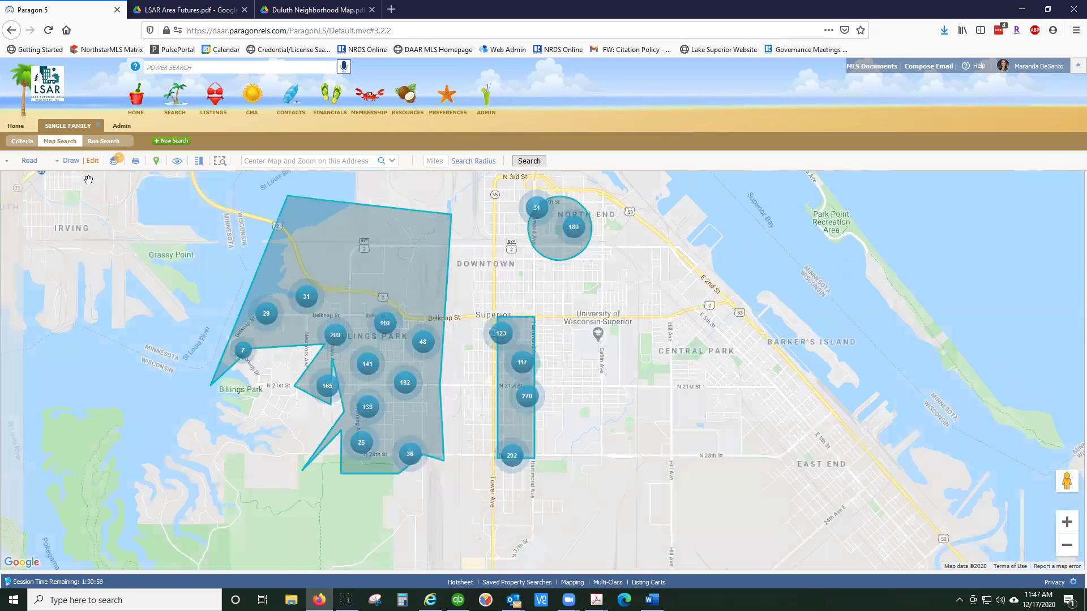
# - Review the list of drawn shapes and the available map display layers, and close both
pyautogui.click(92, 162)
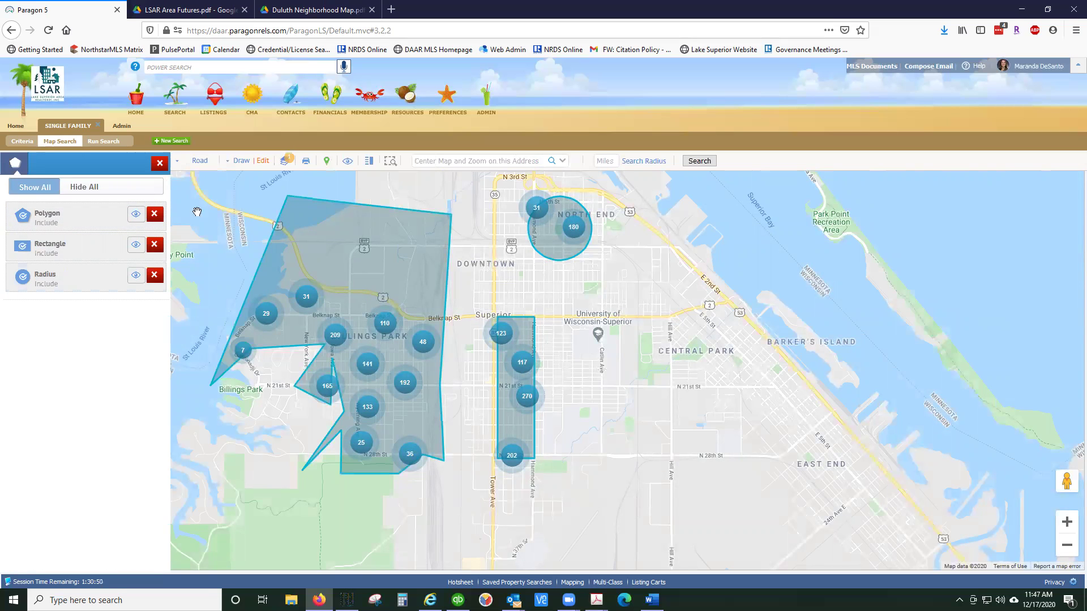
pyautogui.click(158, 163)
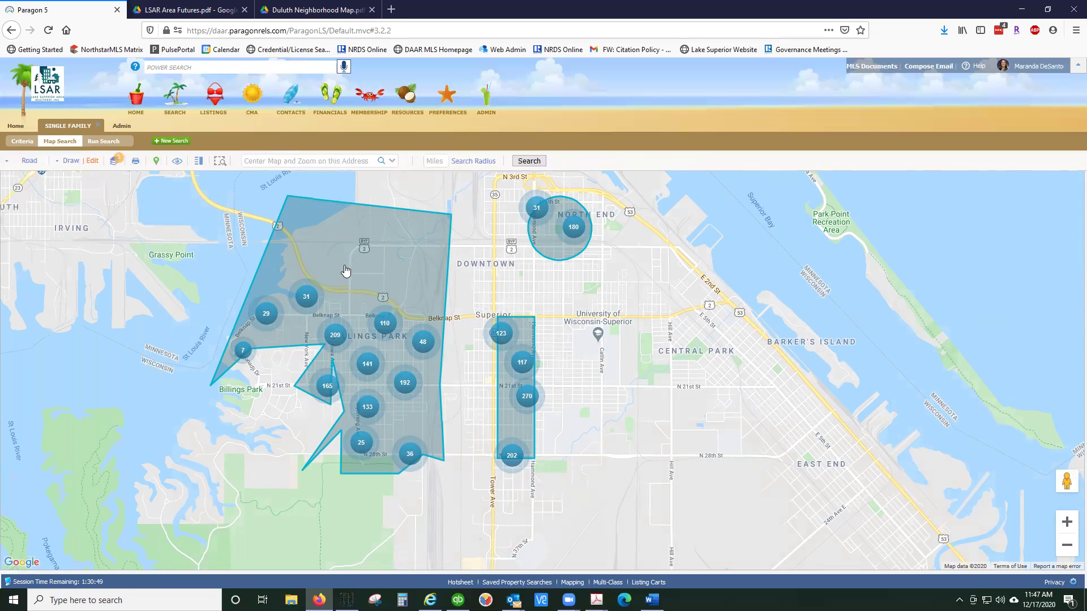
pyautogui.doubleClick(322, 264)
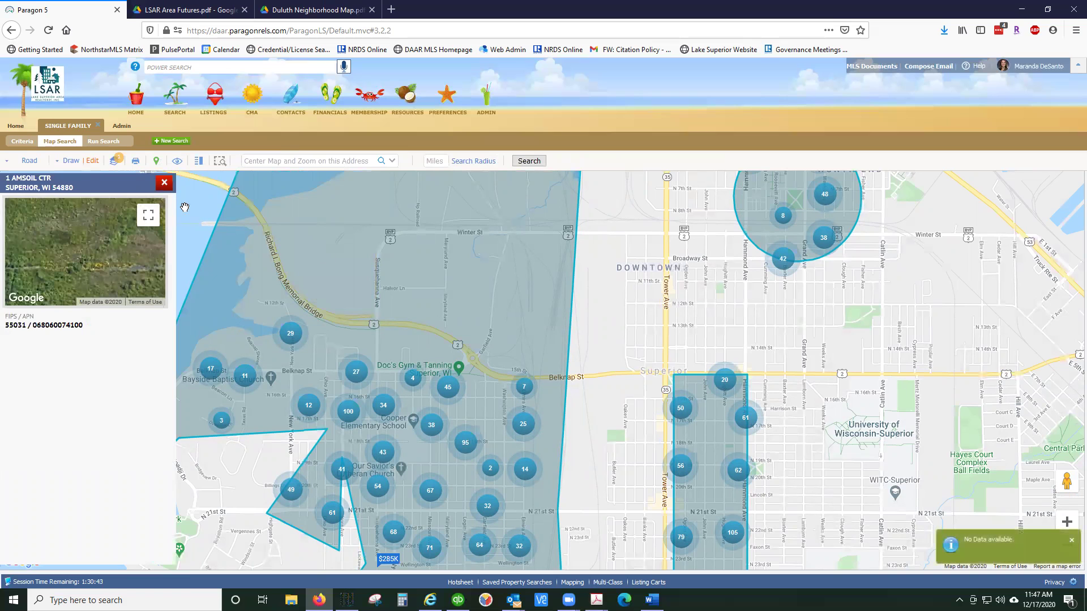
pyautogui.click(114, 161)
pyautogui.click(285, 163)
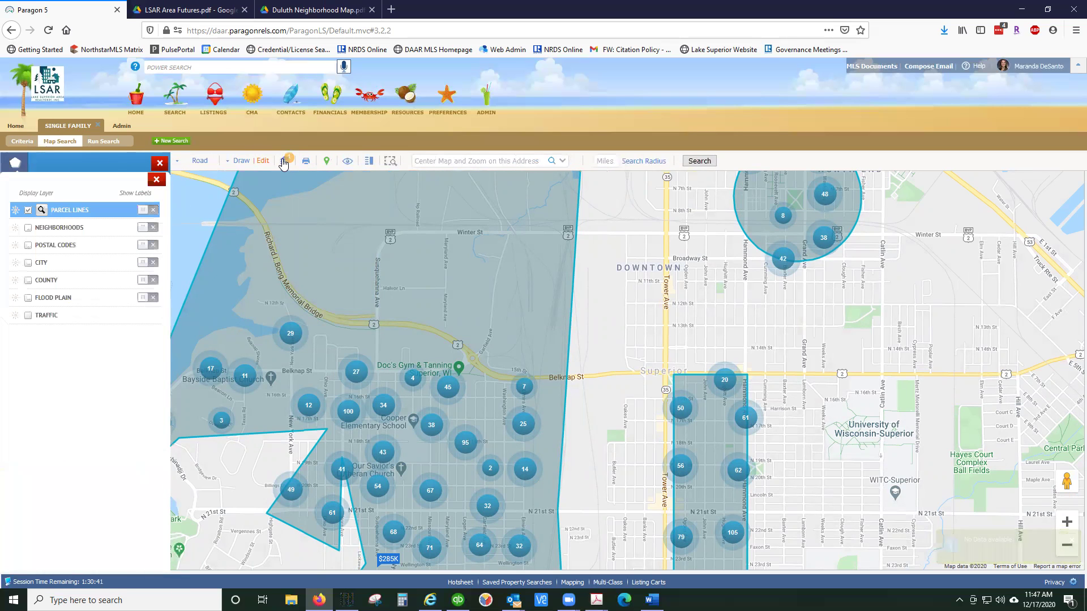
pyautogui.click(258, 164)
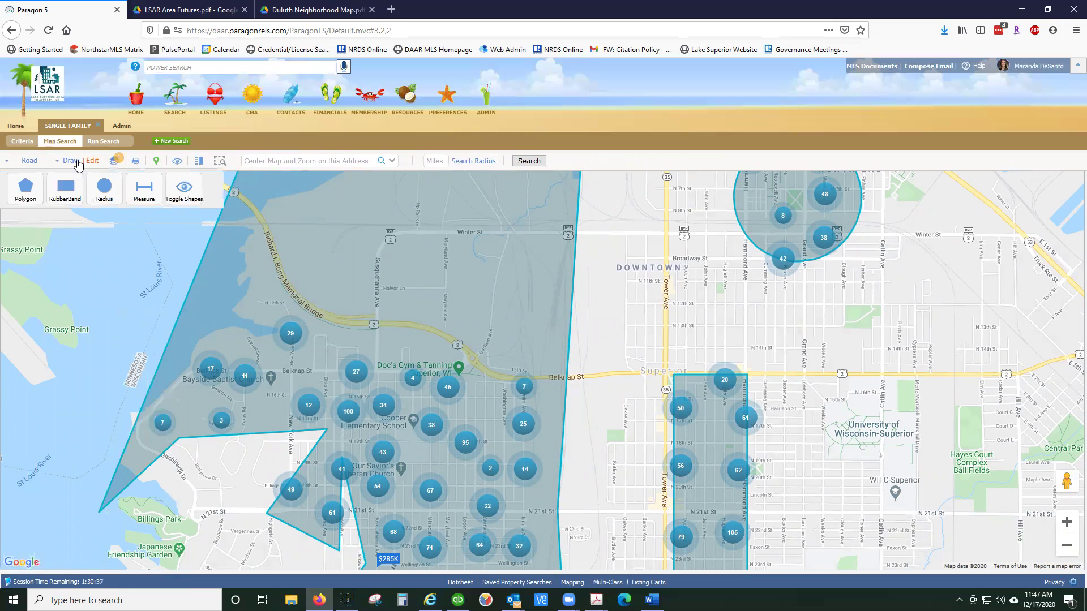
# - Edit the polygon by moving its corner near New York Ave southwest to the shore by the Japanese Friendship Garden
pyautogui.click(92, 159)
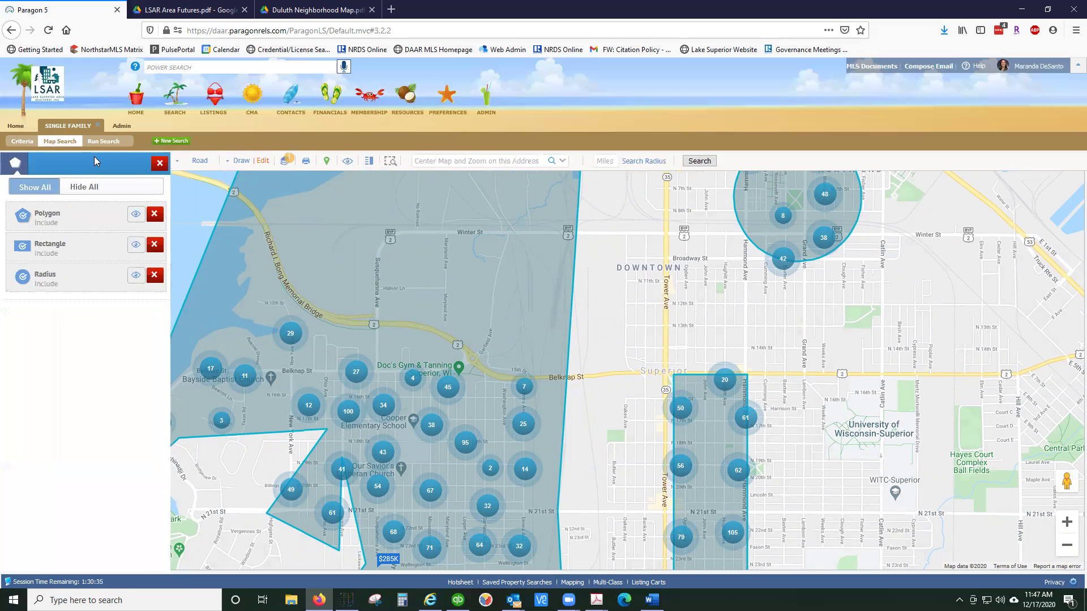
pyautogui.click(66, 222)
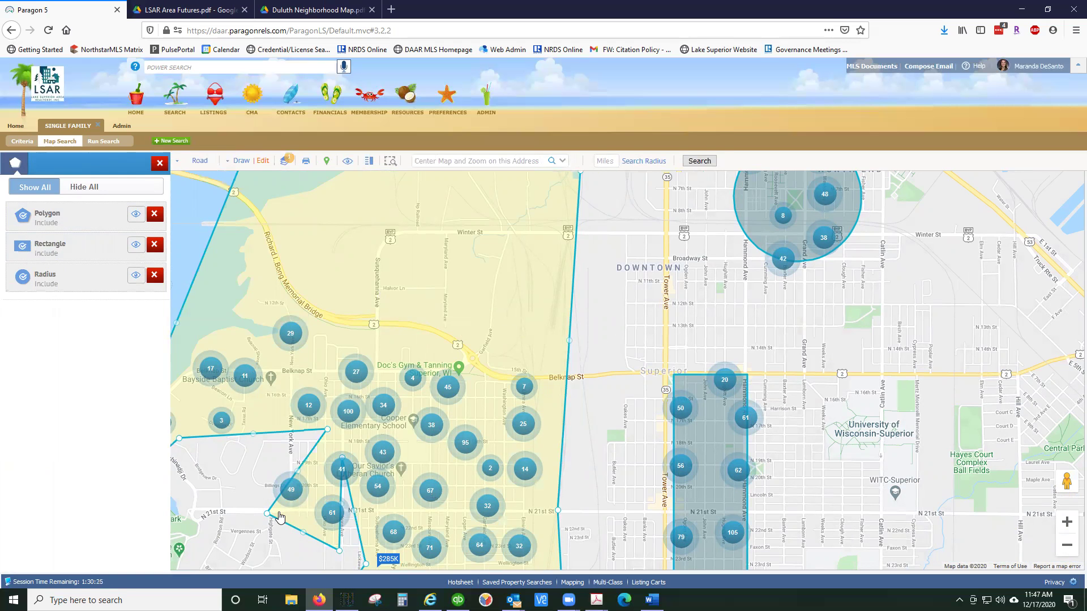
pyautogui.scroll(-1, 289, 518)
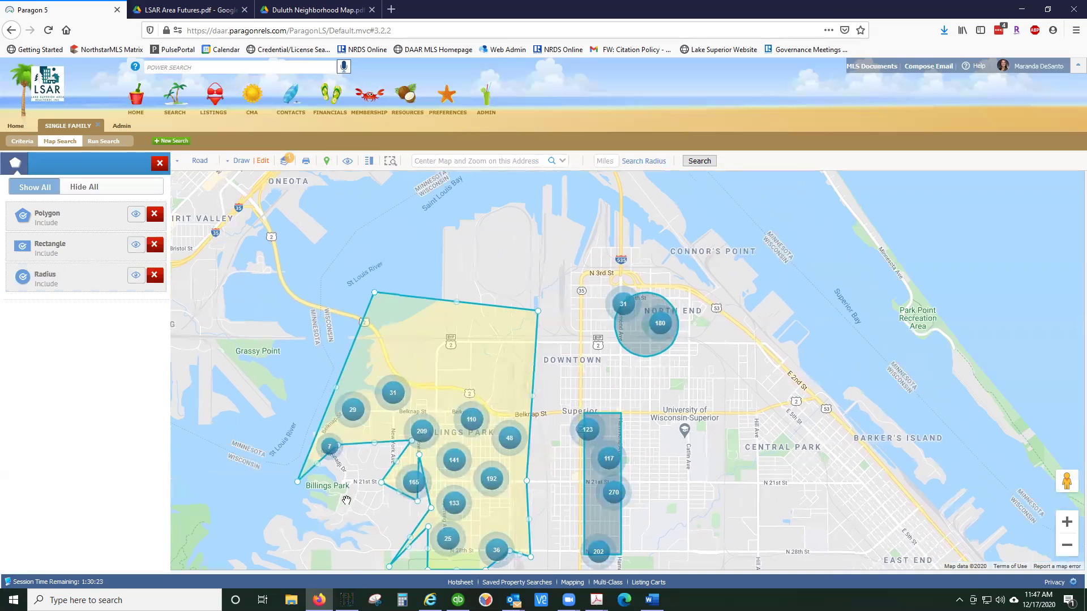
pyautogui.scroll(1, 317, 521)
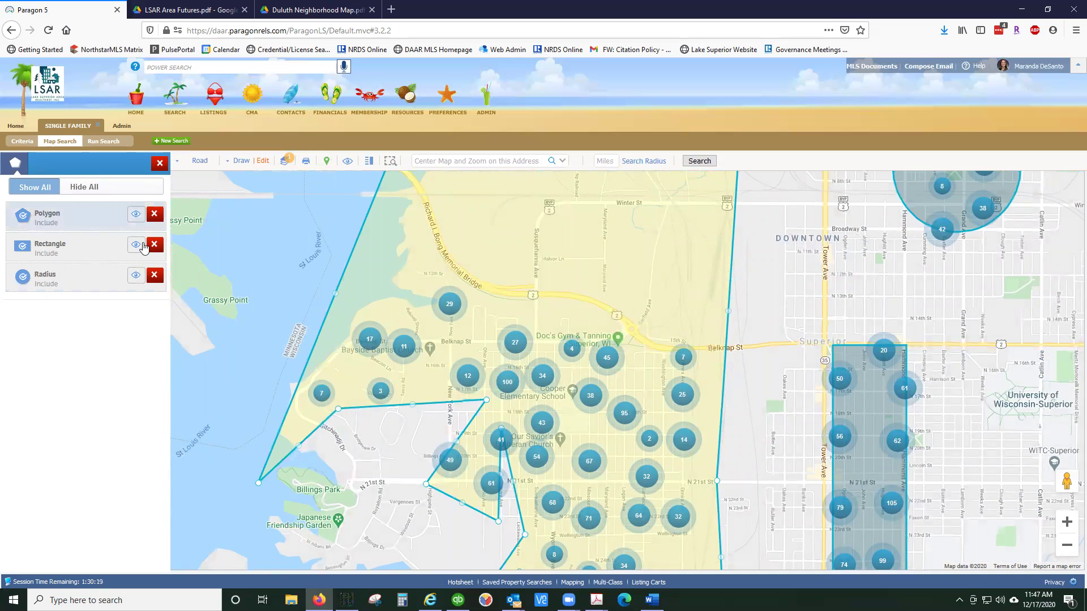
pyautogui.moveTo(488, 402); pyautogui.dragTo(344, 508)
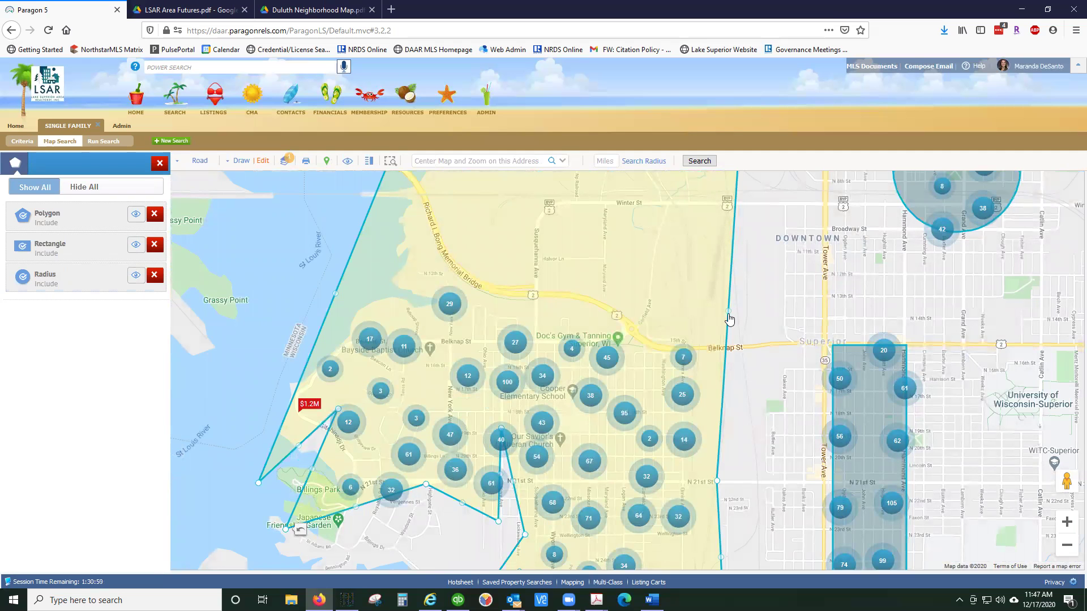
# - Extend the polygon's eastern edge to Tower Ave just north of Belknap St
pyautogui.moveTo(730, 313); pyautogui.dragTo(841, 322)
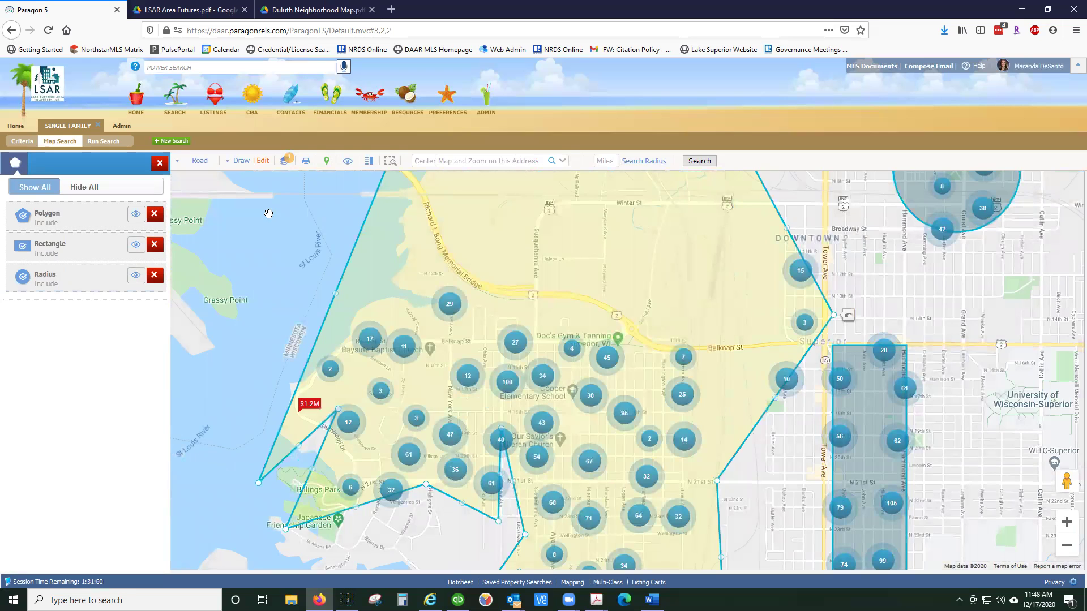
pyautogui.scroll(-1, 652, 510)
pyautogui.scroll(-2, 655, 513)
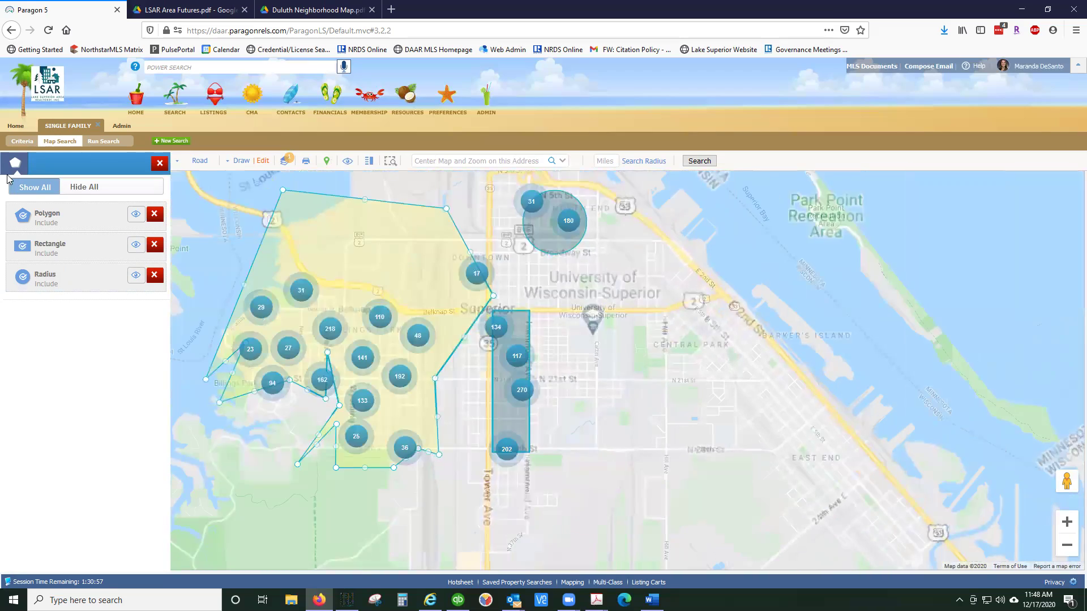
# - Return to the search criteria and save them with their values as a new search named Santa's Superior Search
pyautogui.click(23, 142)
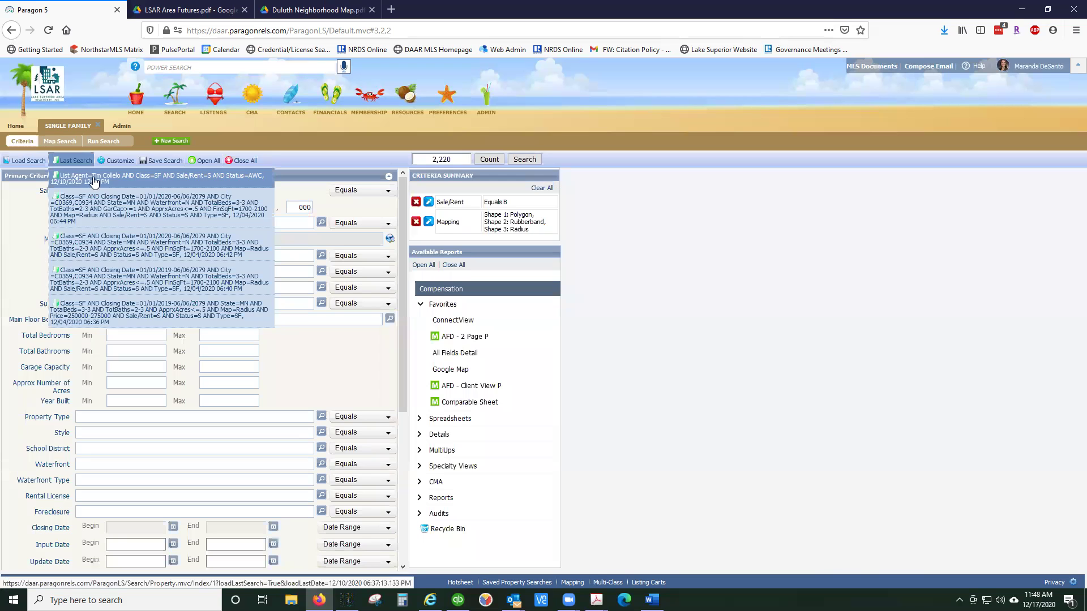
pyautogui.click(147, 161)
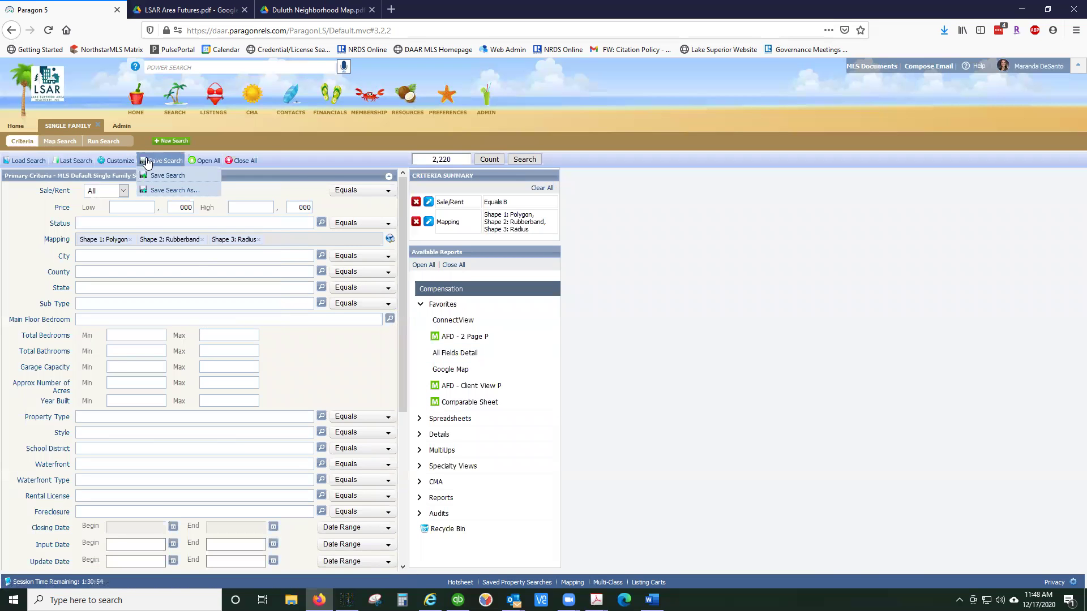
pyautogui.click(171, 191)
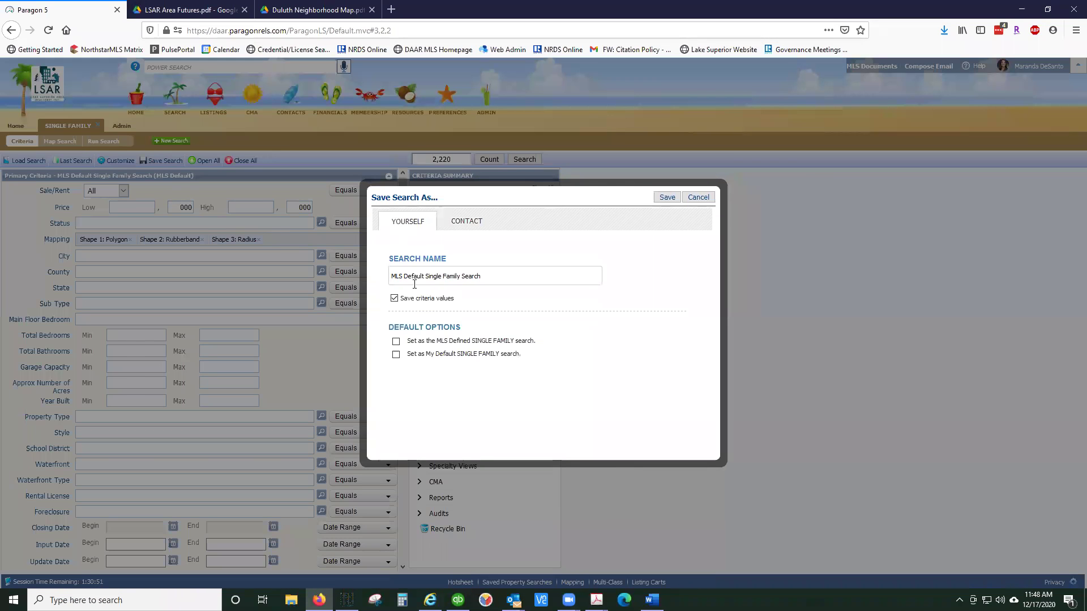
pyautogui.click(470, 275)
pyautogui.moveTo(505, 276); pyautogui.dragTo(334, 278)
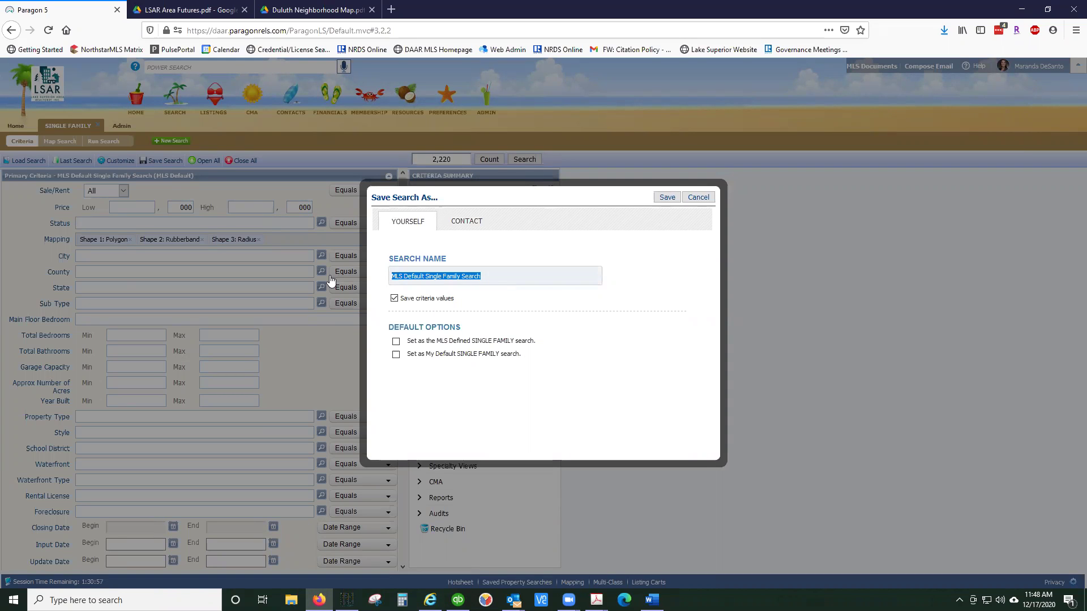
pyautogui.write("Santa's Superior")
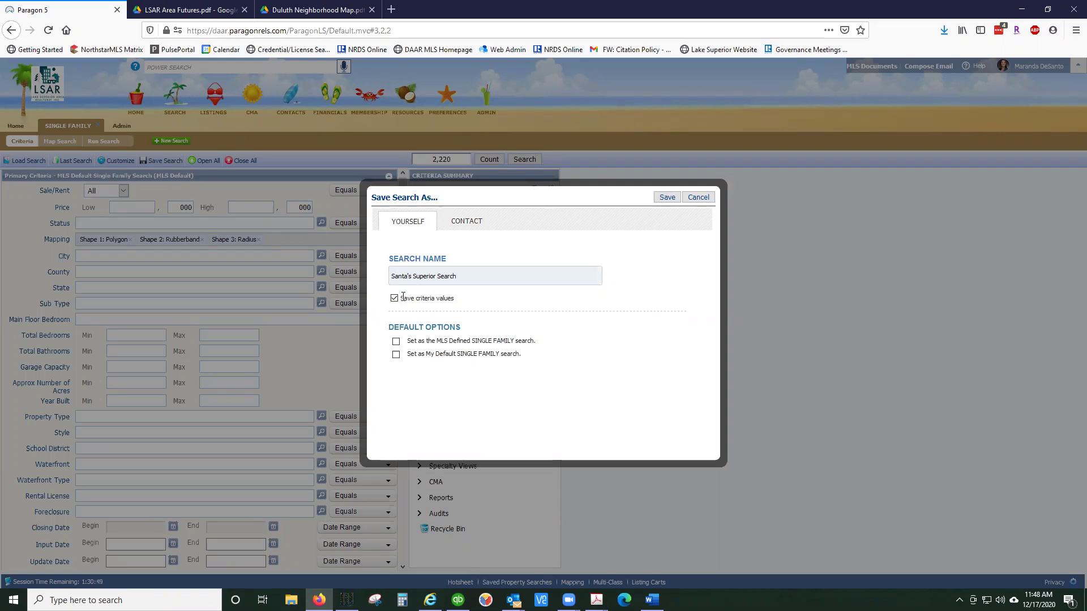
pyautogui.moveTo(402, 298); pyautogui.dragTo(458, 301)
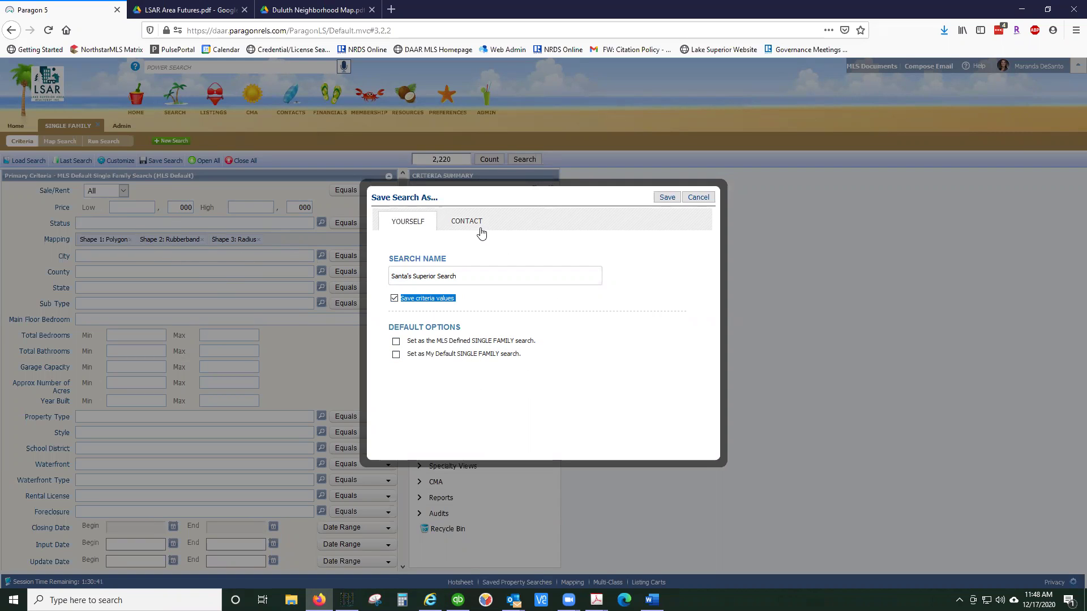
pyautogui.click(667, 199)
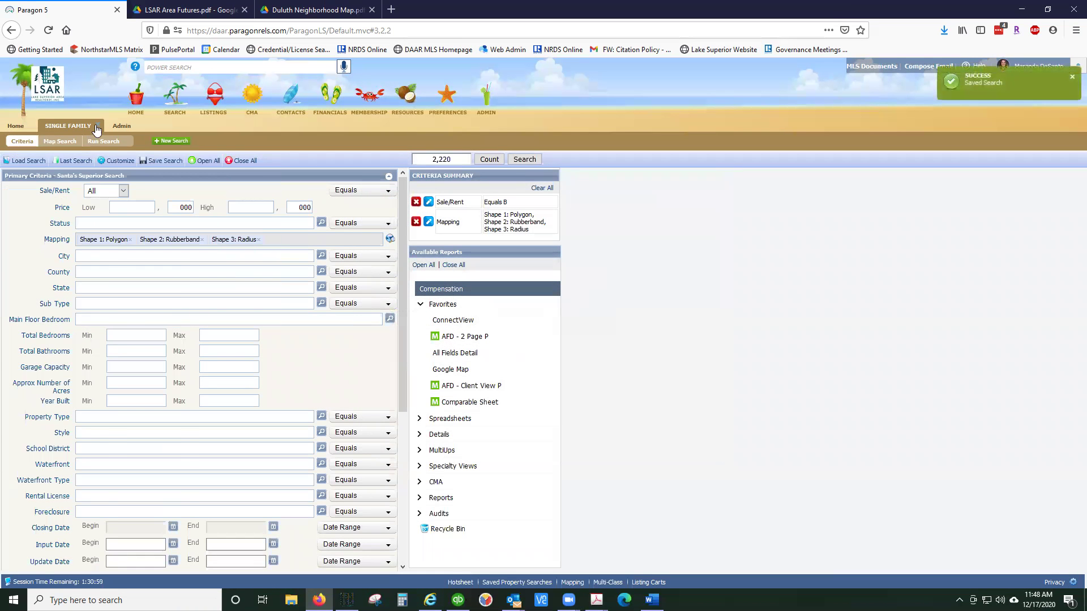
# - Close the current search, open a fresh single family search, and load the saved Santa's Superior Search
pyautogui.click(98, 126)
pyautogui.click(71, 126)
pyautogui.moveTo(176, 97)
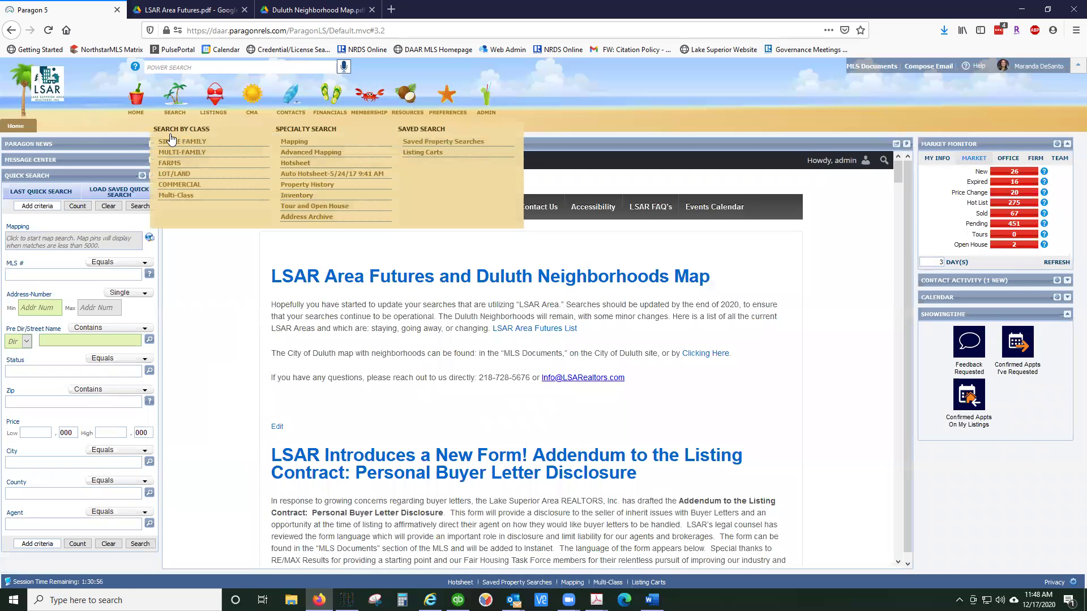
pyautogui.click(172, 141)
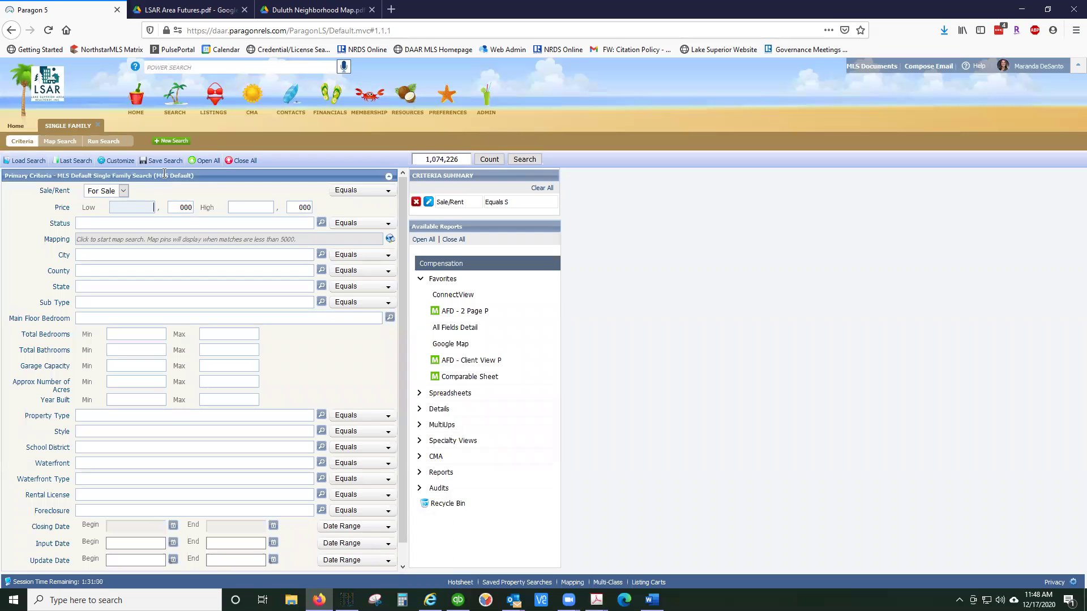
pyautogui.click(164, 161)
pyautogui.moveTo(25, 160)
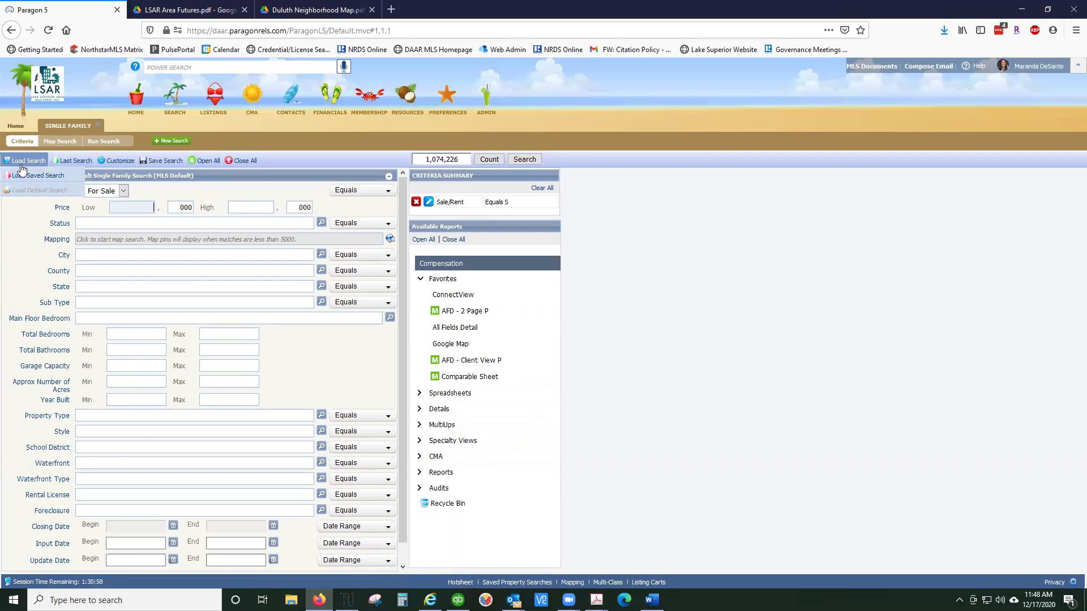
pyautogui.click(24, 176)
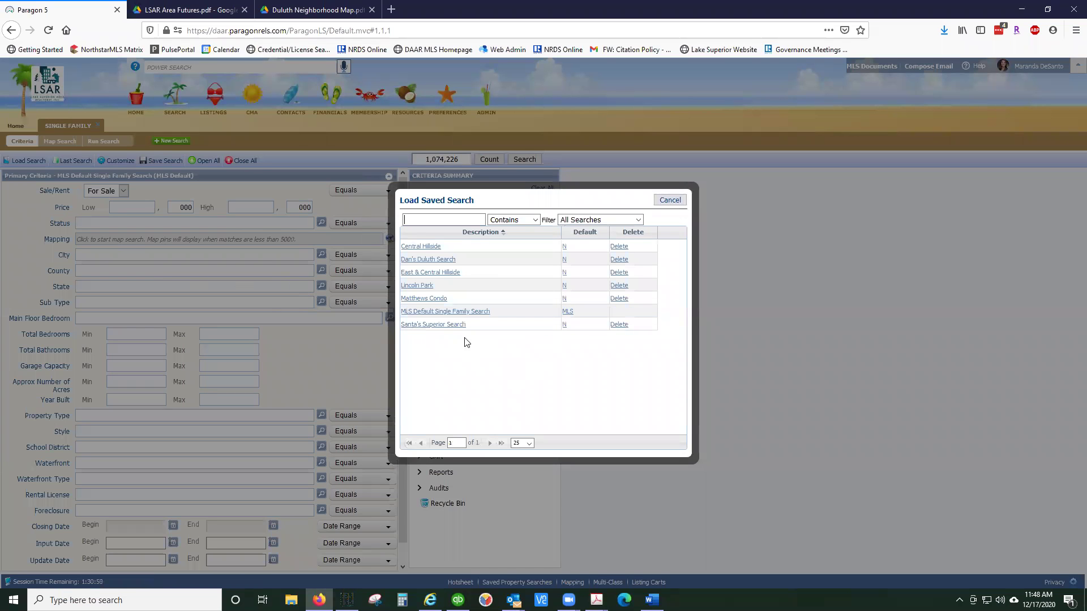
pyautogui.click(452, 325)
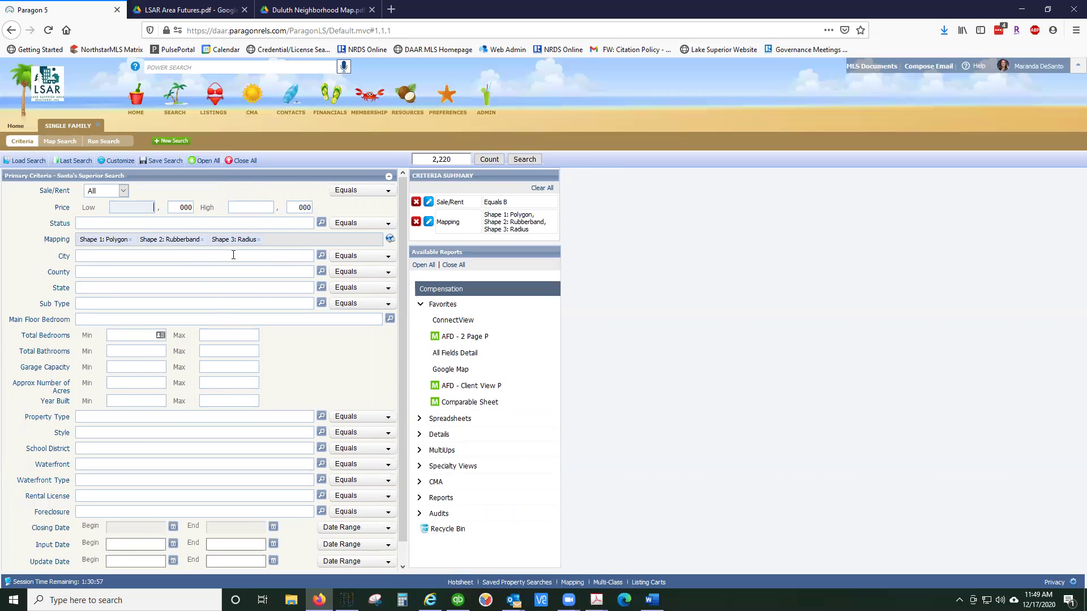
# - Add the ALL ACTIVE status to the criteria and save the search under the new name Santa's Elves Superior Search
pyautogui.click(135, 222)
pyautogui.click(161, 236)
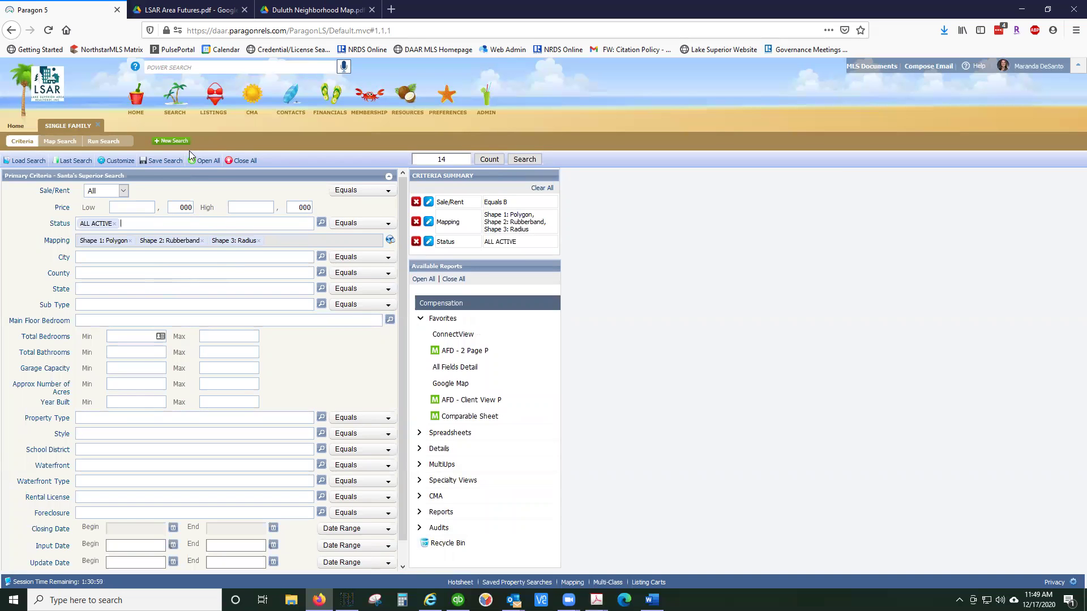
pyautogui.click(164, 161)
pyautogui.click(170, 187)
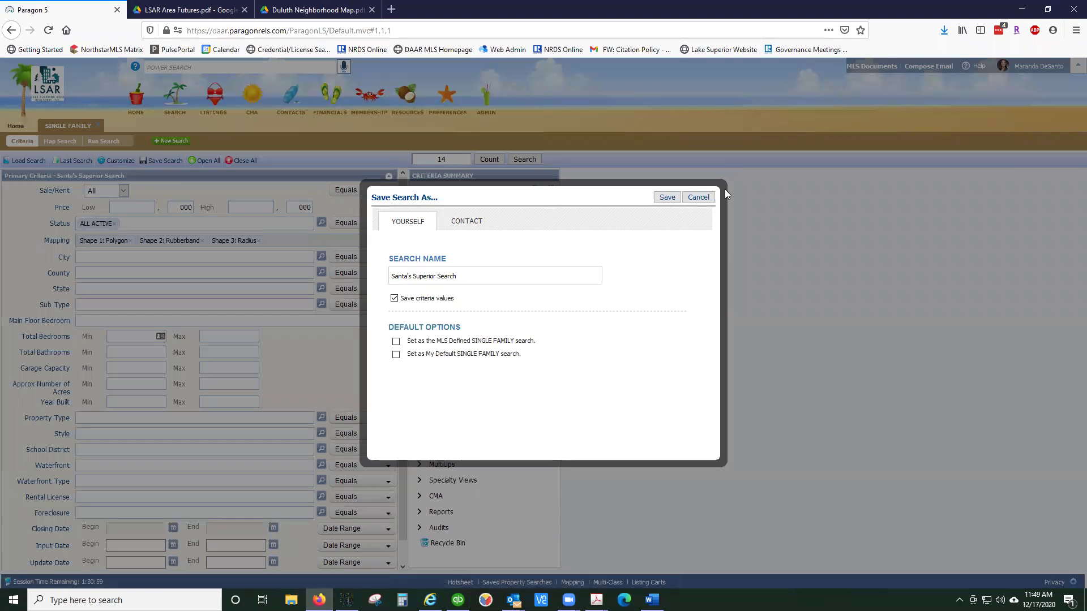
pyautogui.click(488, 279)
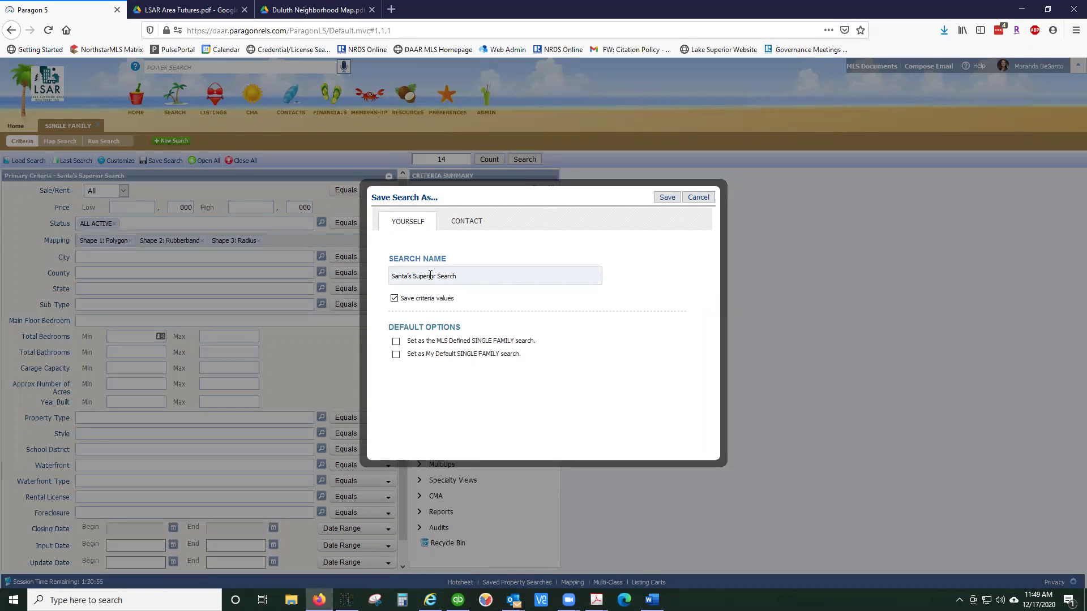
pyautogui.write('Elves')
pyautogui.click(667, 197)
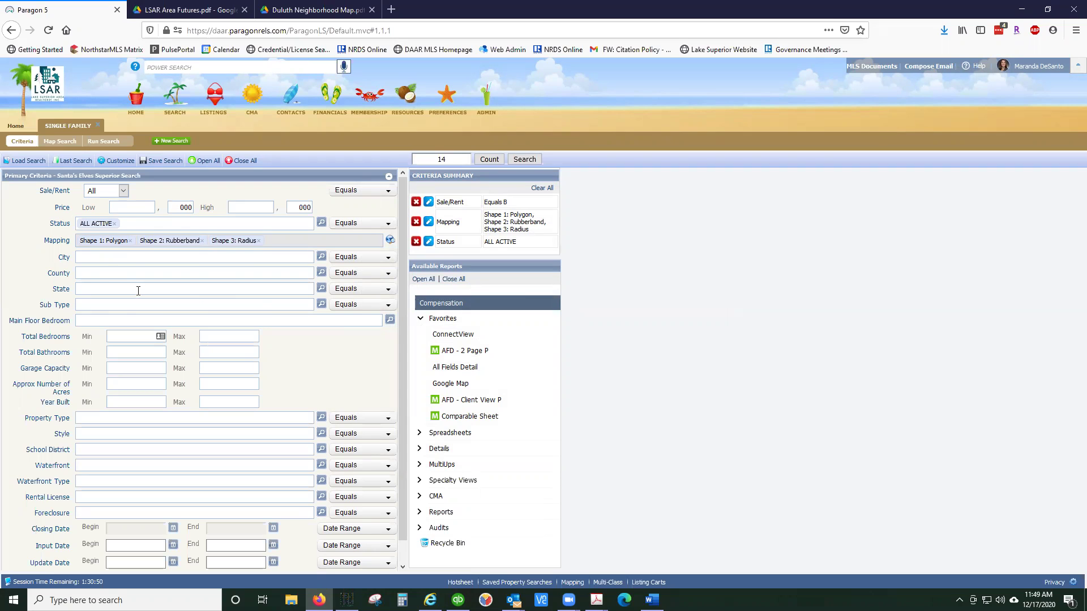
# - Clear all criteria from the loaded search
pyautogui.click(542, 188)
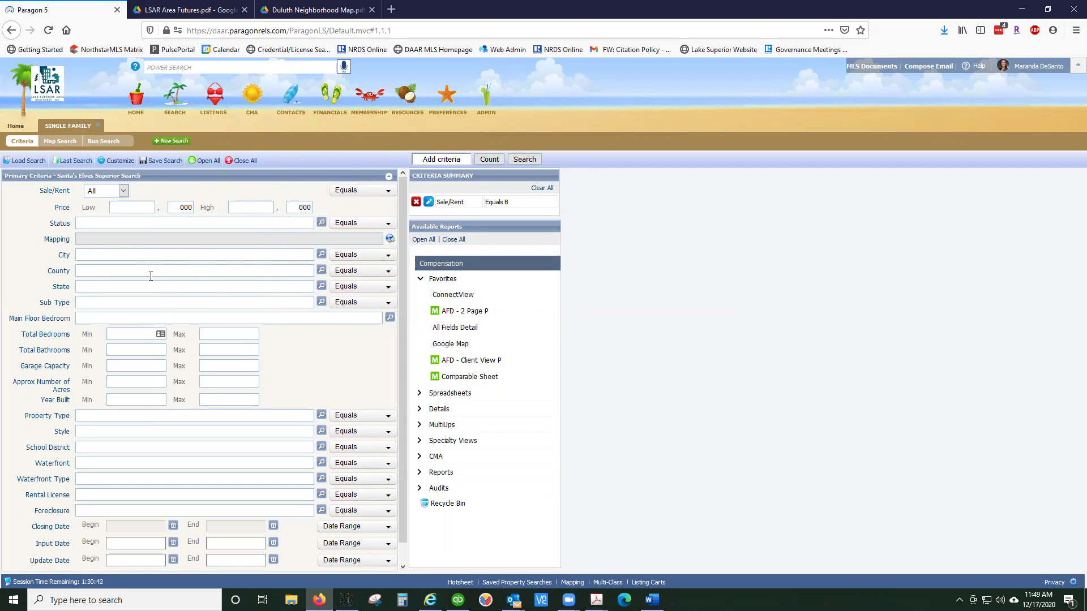
pyautogui.scroll(-1, 185, 265)
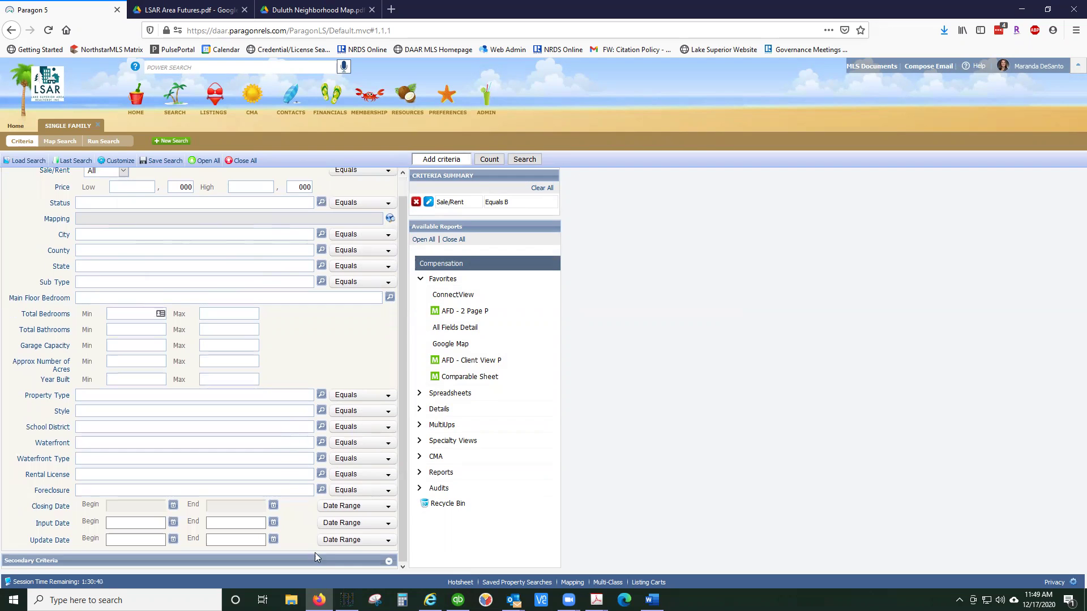
pyautogui.click(389, 562)
pyautogui.scroll(-5, 317, 397)
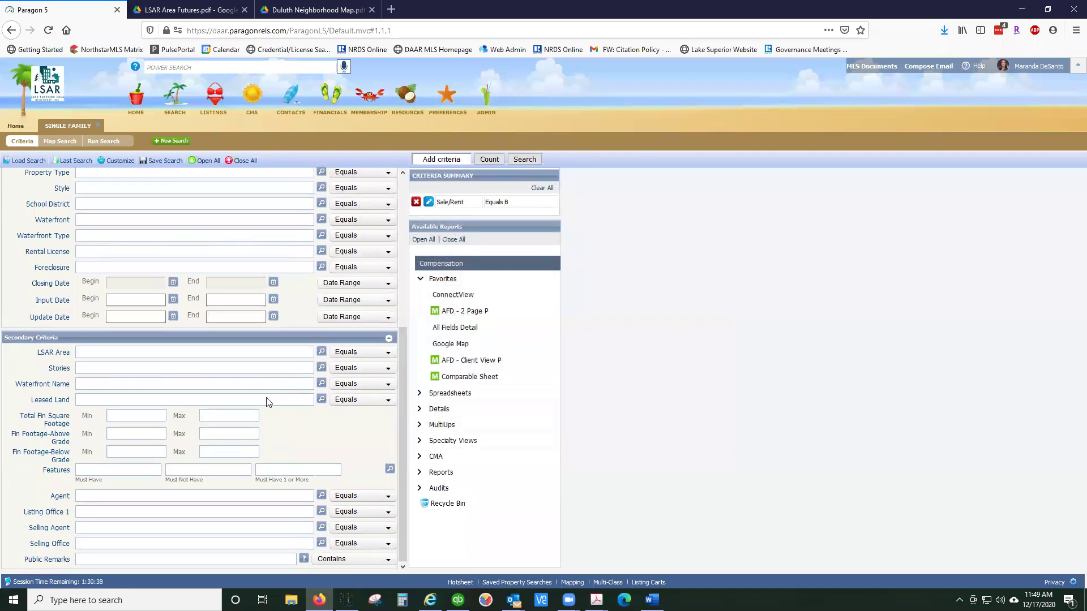
pyautogui.click(321, 352)
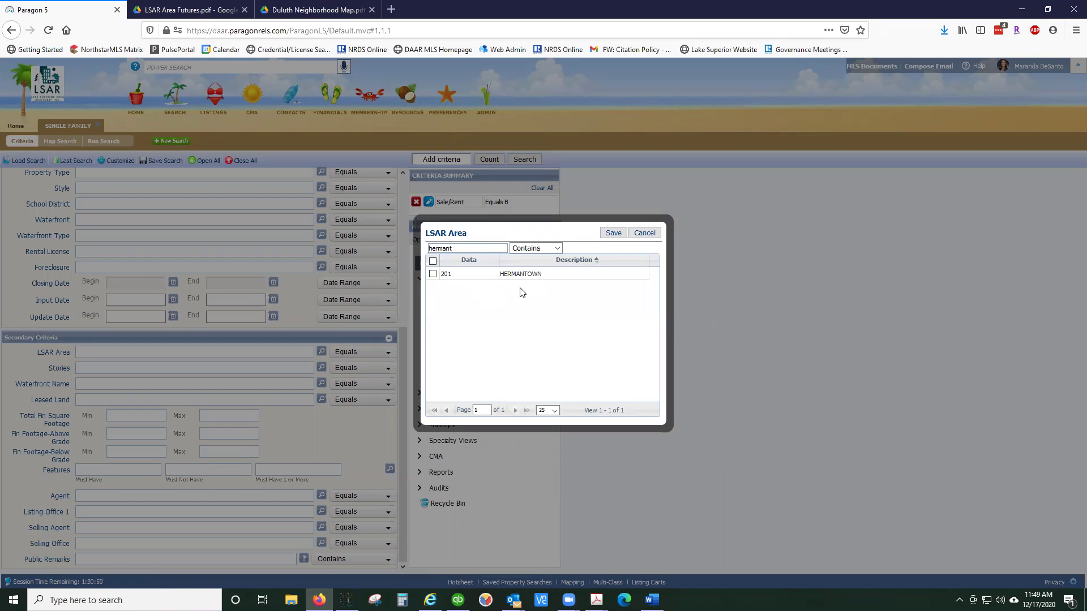
pyautogui.click(461, 275)
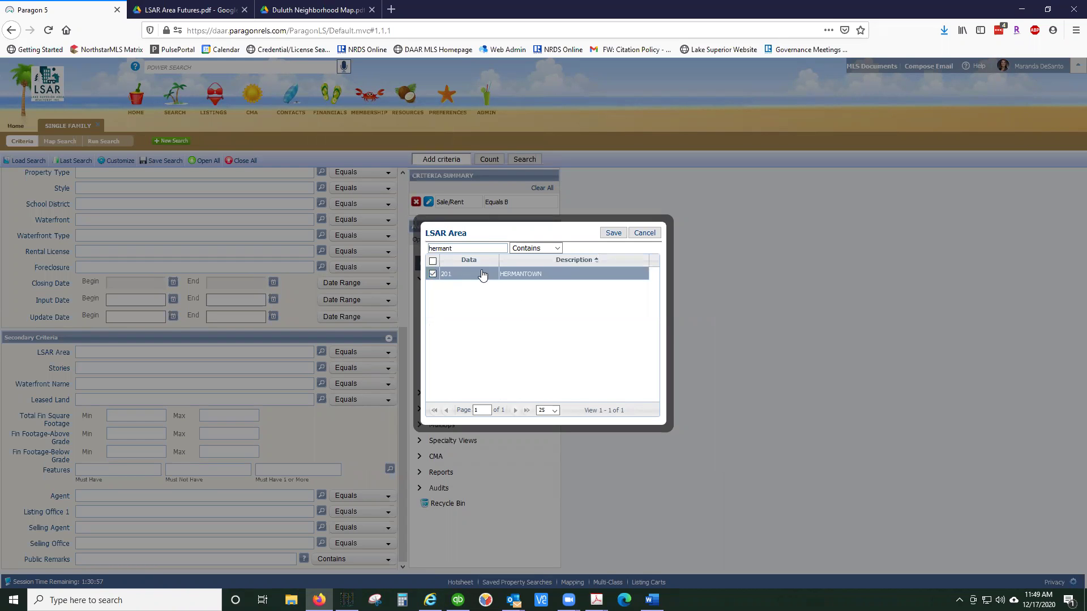
pyautogui.click(645, 233)
# - Set the city criterion to Hermantown and the county criterion to St. Louis County (C0321)
pyautogui.scroll(3, 198, 390)
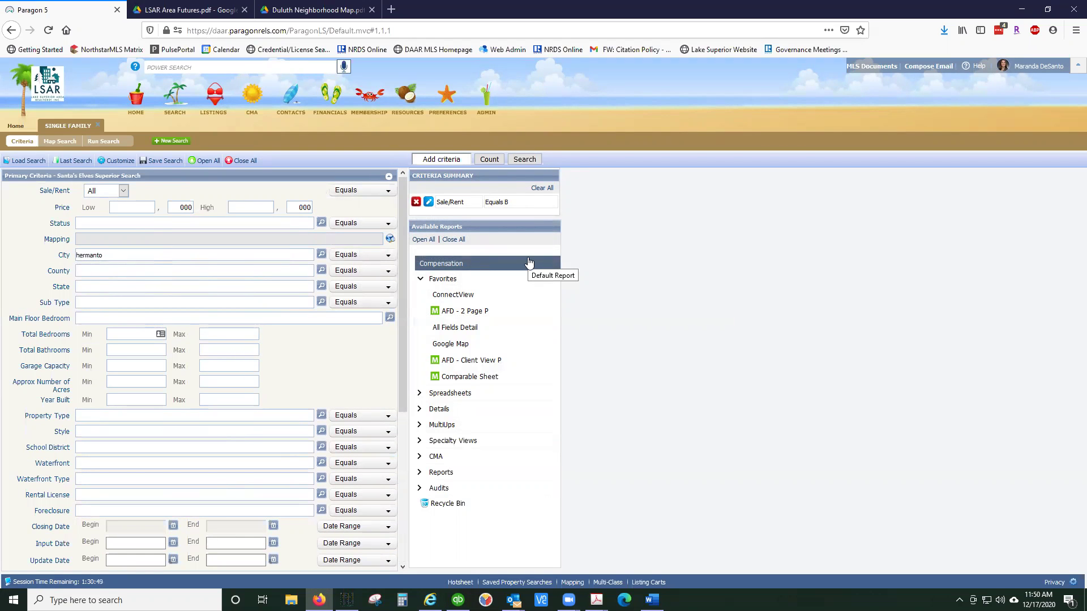
pyautogui.press('Return')
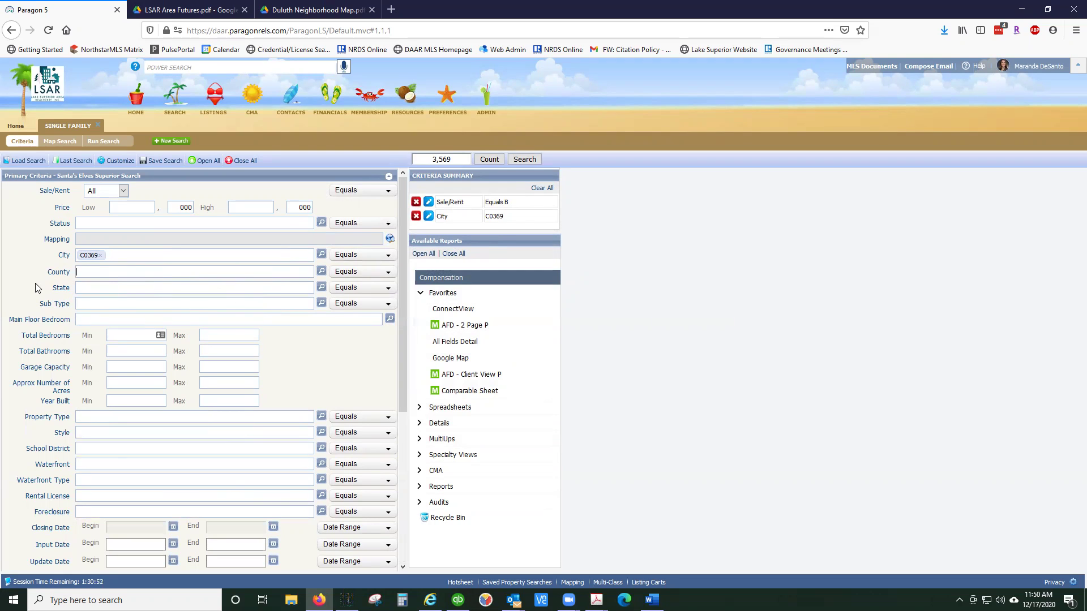
pyautogui.moveTo(55, 276); pyautogui.dragTo(47, 272)
pyautogui.write('st.')
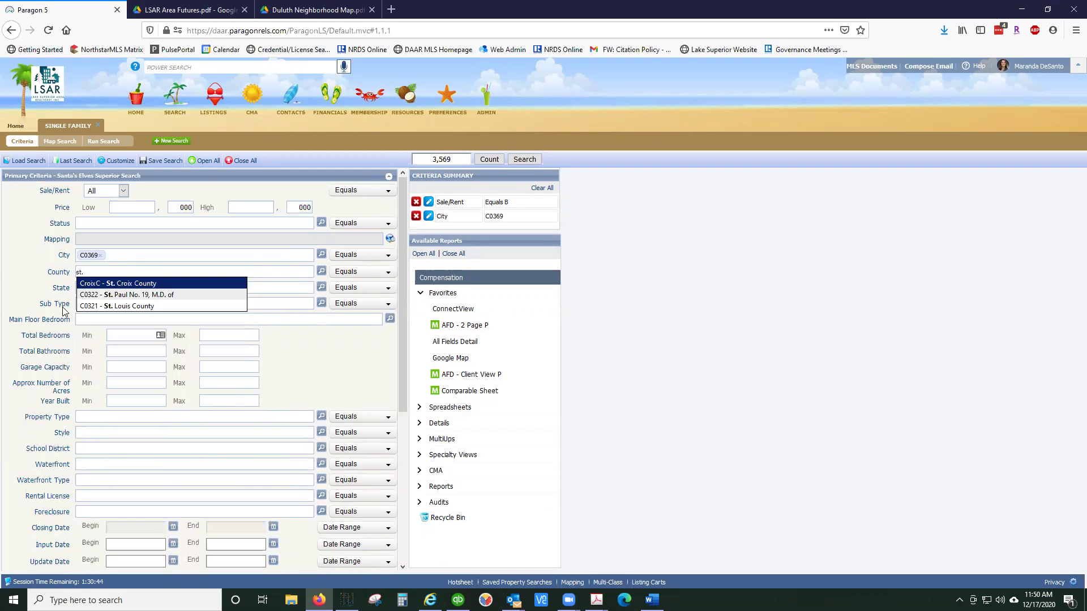
pyautogui.click(130, 306)
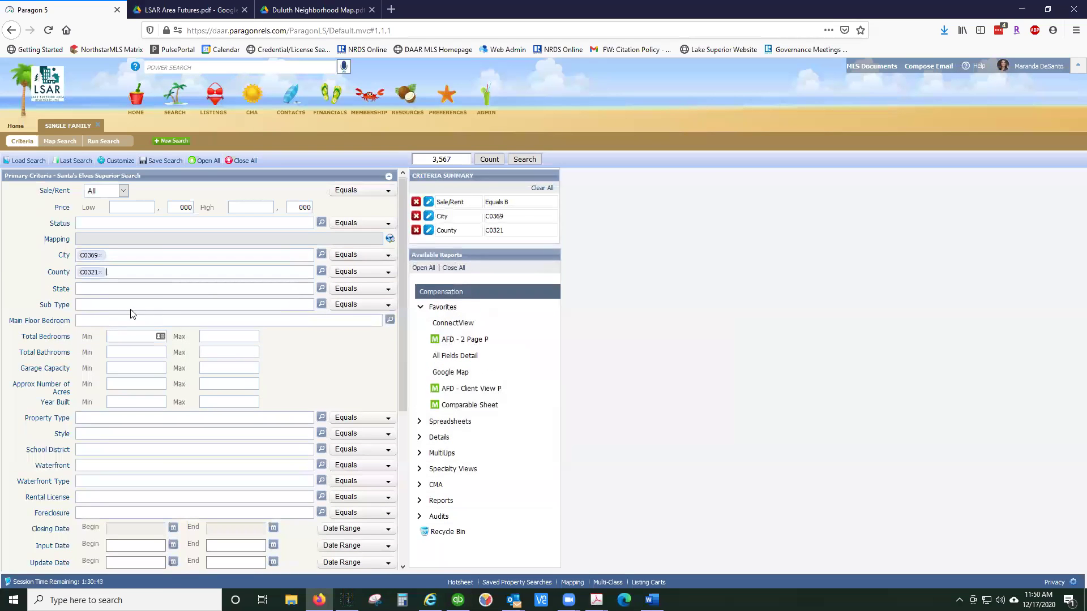
# - Remove the city criterion so the search is limited by county only
pyautogui.click(100, 255)
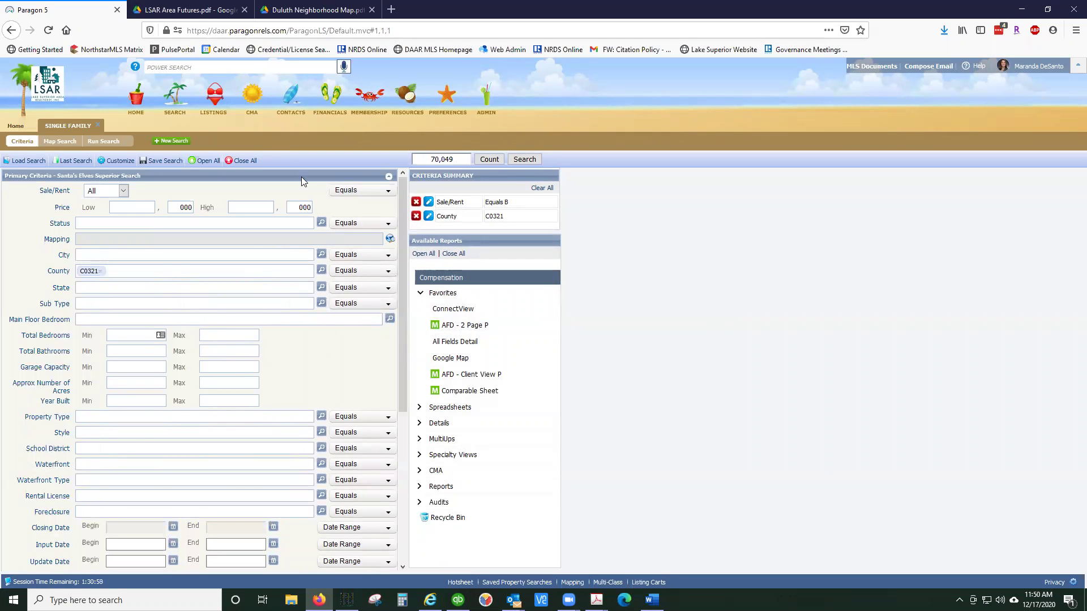
pyautogui.scroll(-4, 247, 521)
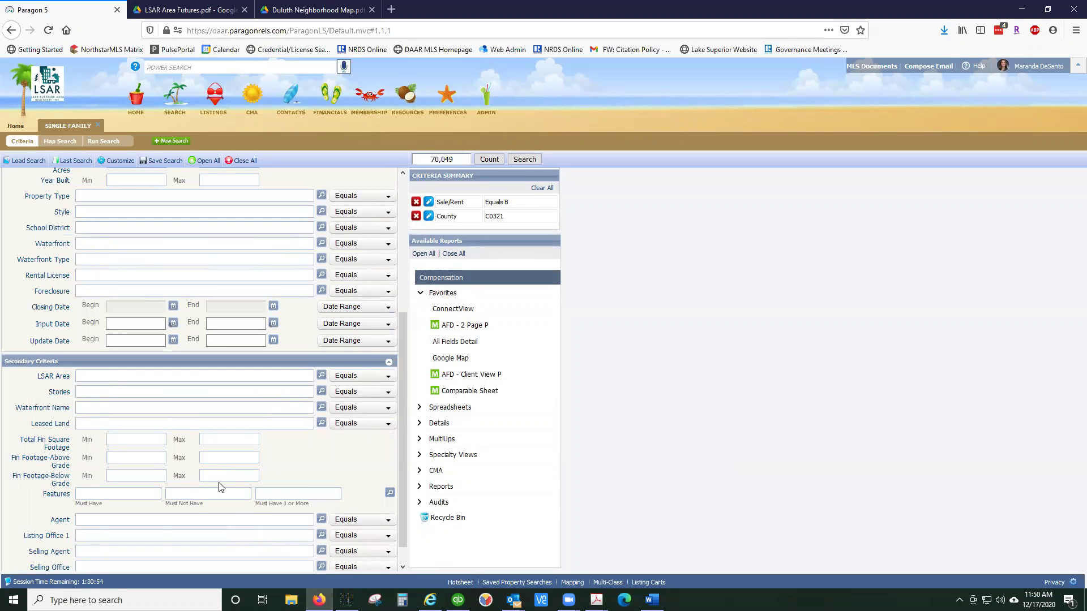
pyautogui.scroll(4, 228, 387)
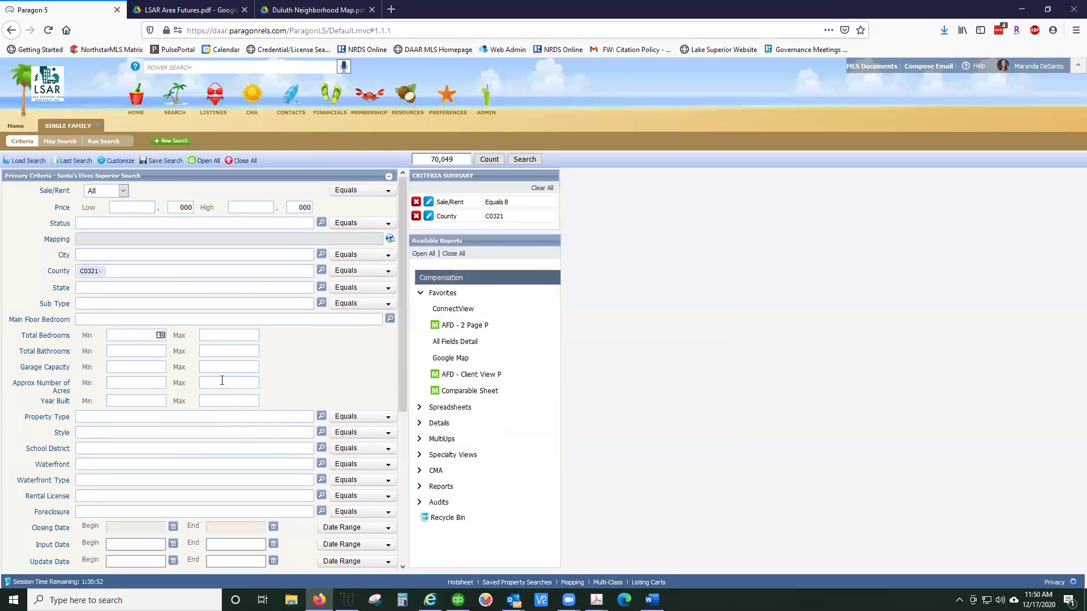